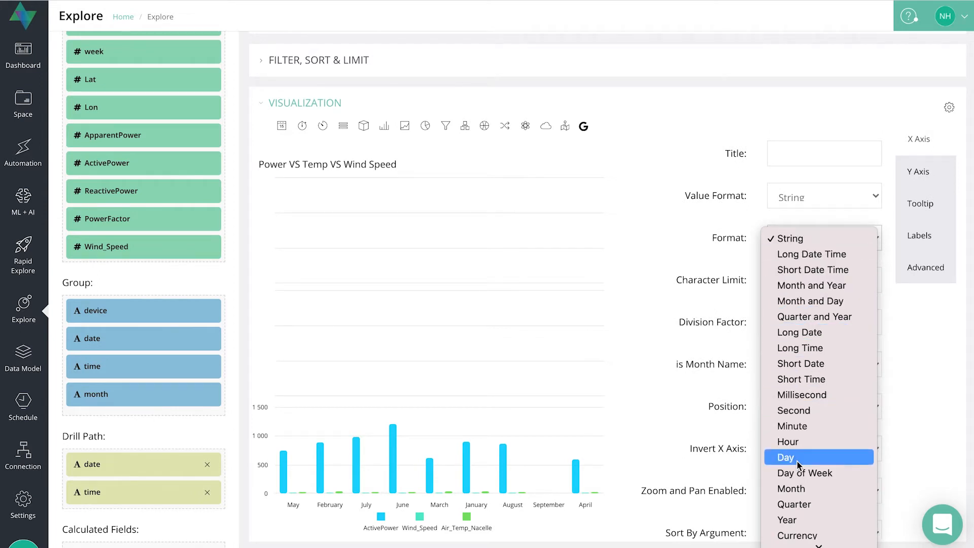
Review the X-axis format options and the division factor field without changing them.
scroll(799, 495, "down", 5)
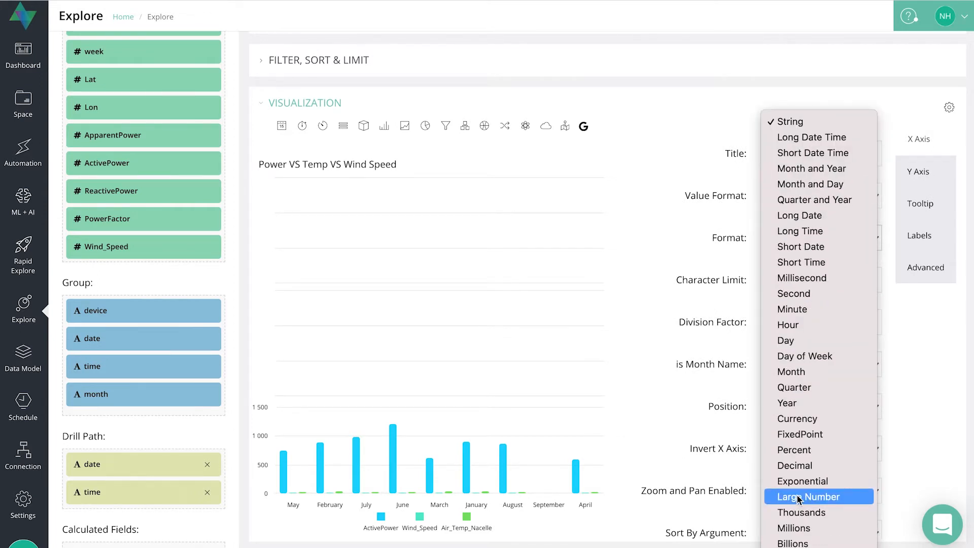
left_click(738, 181)
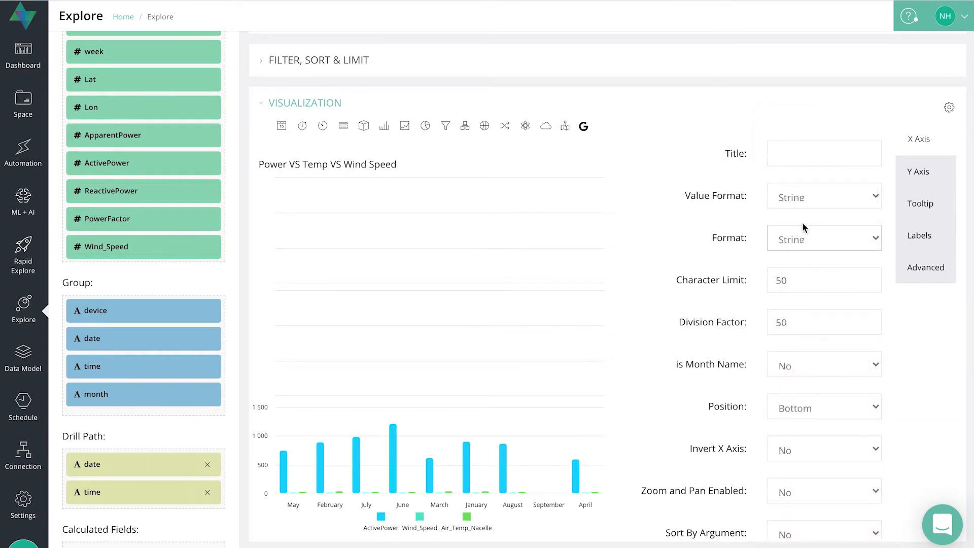
scroll(791, 284, "down", 1)
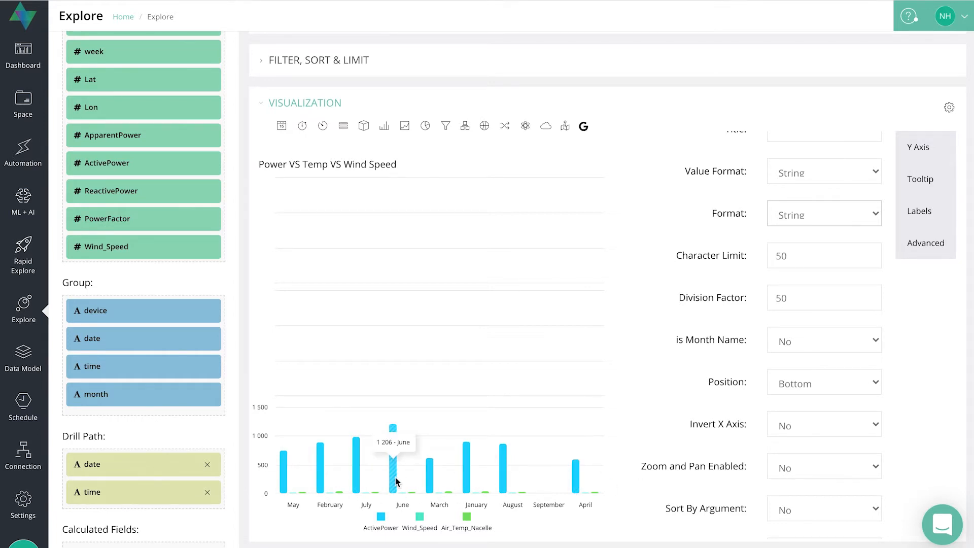
left_click(792, 296)
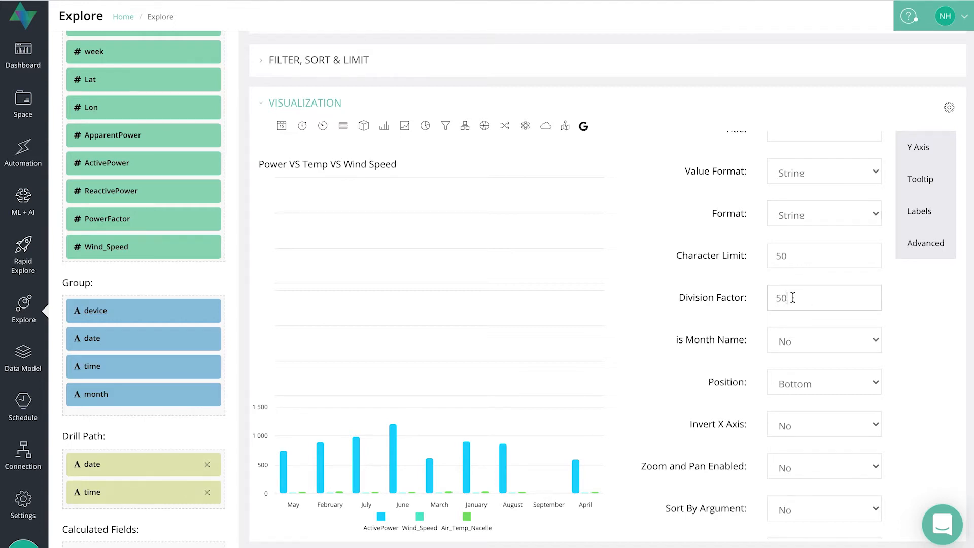
scroll(481, 345, "down", 1)
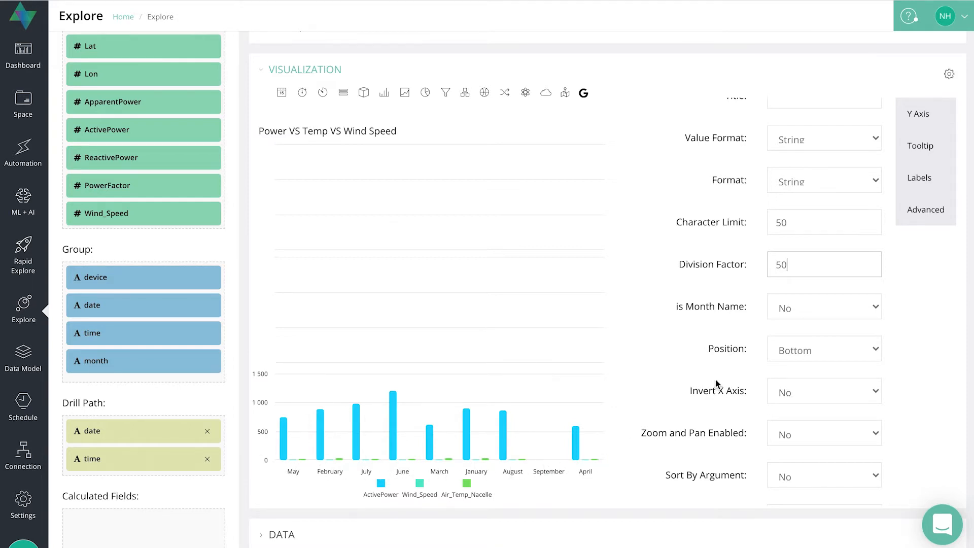
Set the X-axis Is Month Name option to Yes.
left_click(831, 309)
left_click(814, 322)
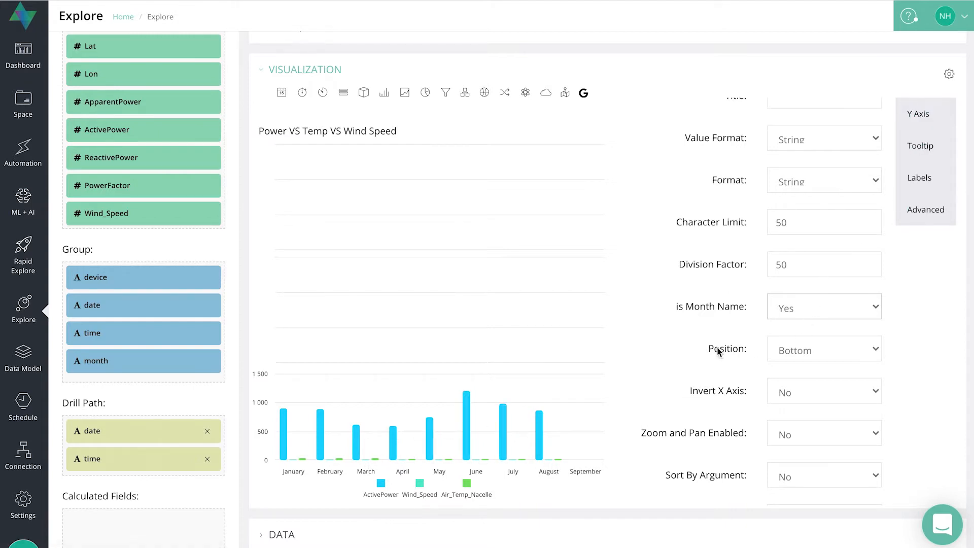
Try placing the X-axis labels at the Top, then restore the position to Bottom.
scroll(720, 350, "down", 1)
left_click(795, 326)
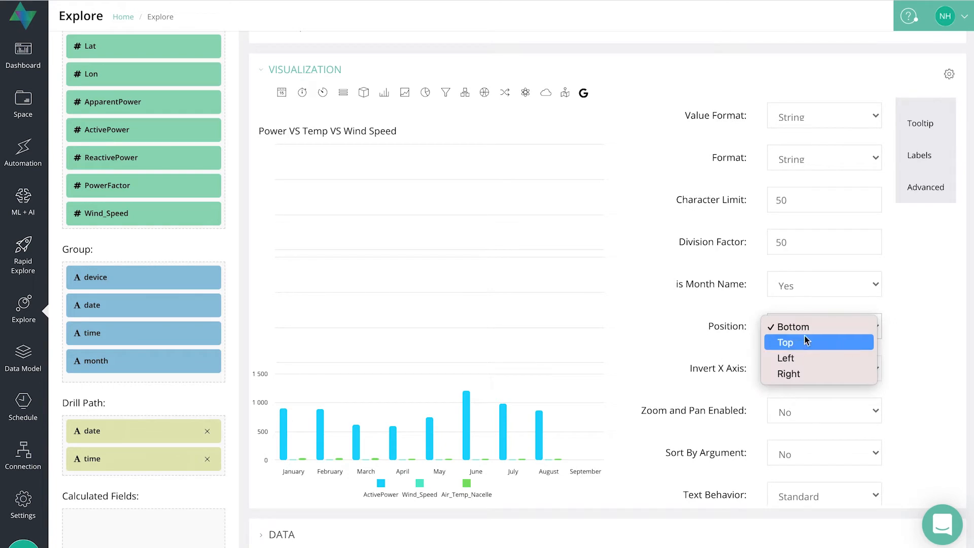
left_click(793, 343)
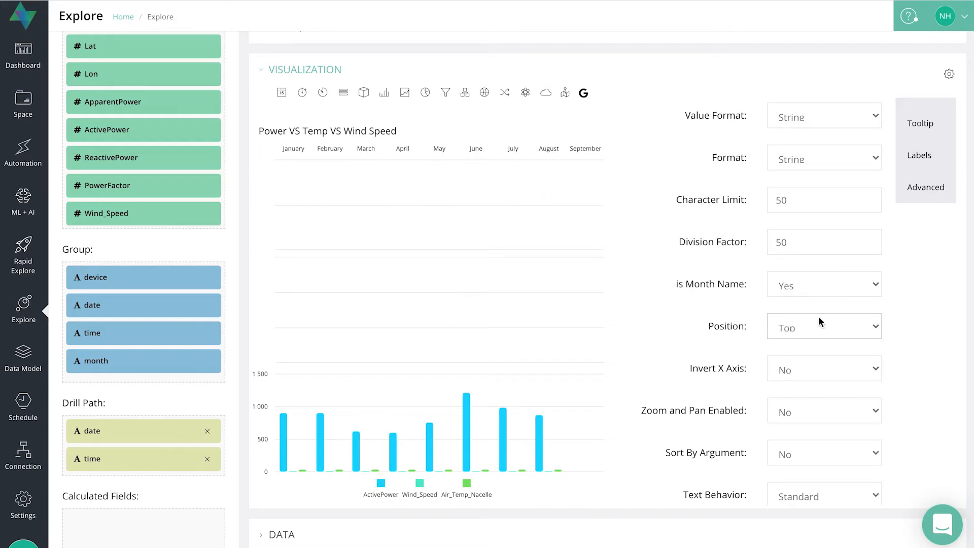
left_click(835, 326)
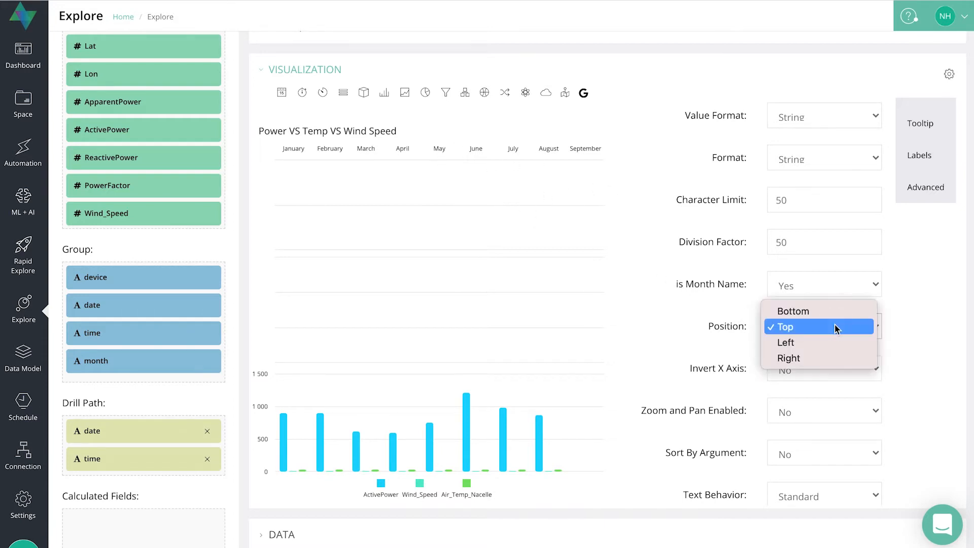
left_click(804, 312)
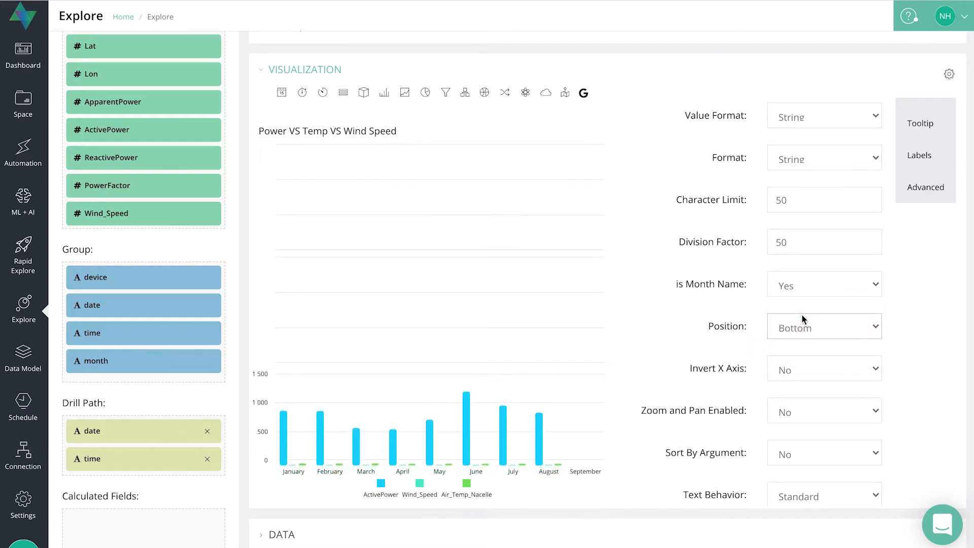
Try inverting the X axis, then set Invert X Axis back to No.
scroll(746, 320, "down", 2)
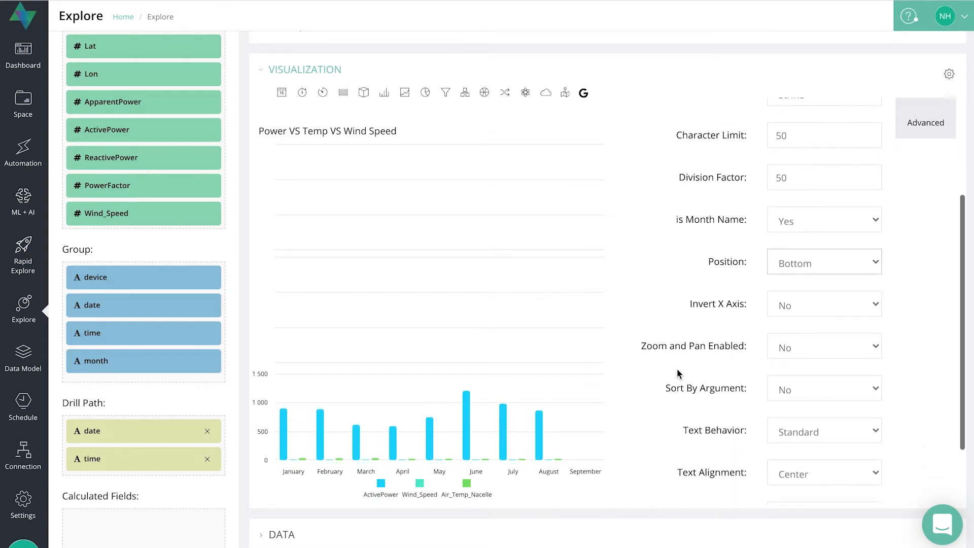
left_click(803, 305)
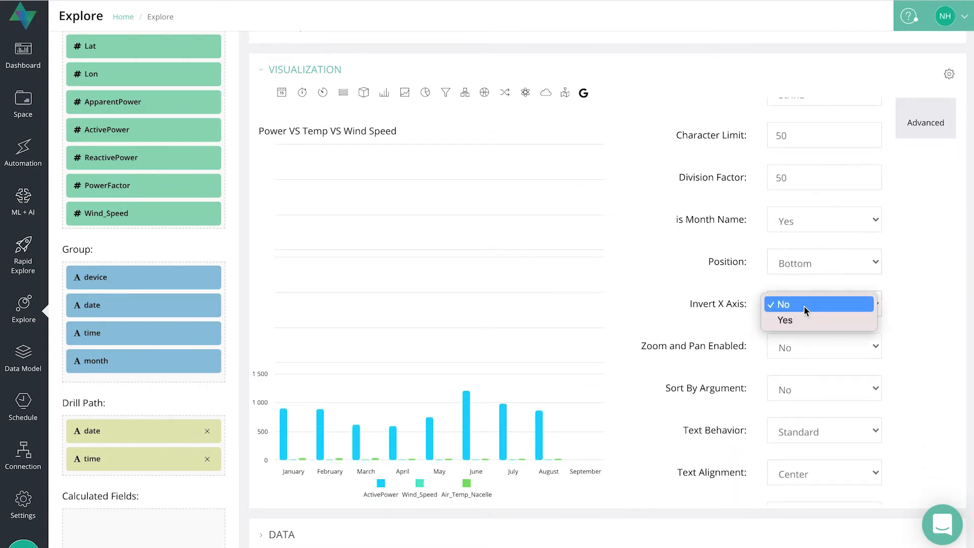
left_click(794, 319)
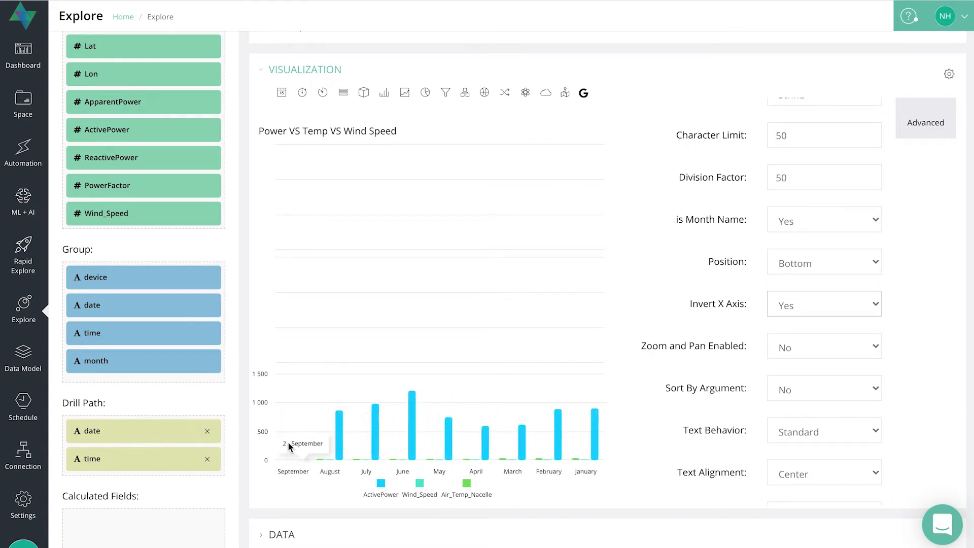
mouse_move(602, 453)
left_click(880, 306)
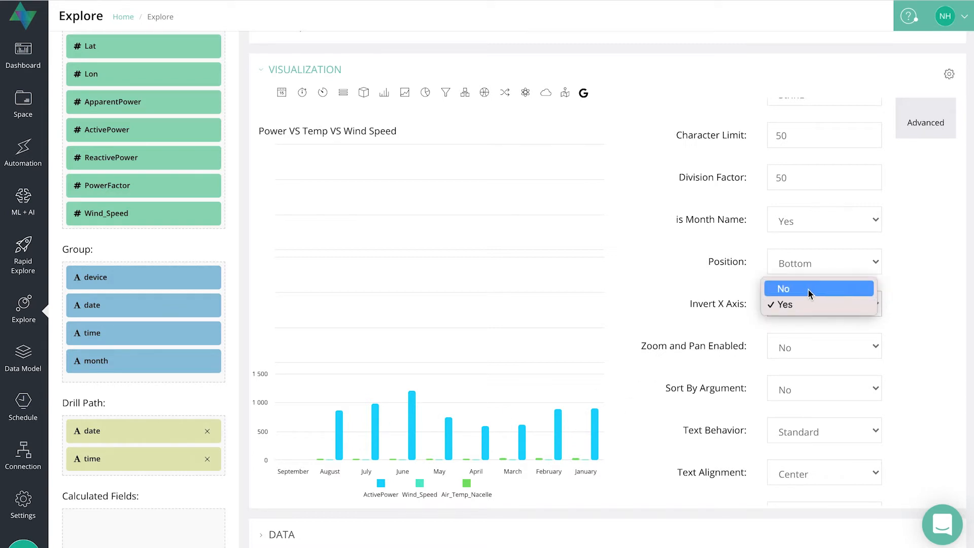
left_click(790, 289)
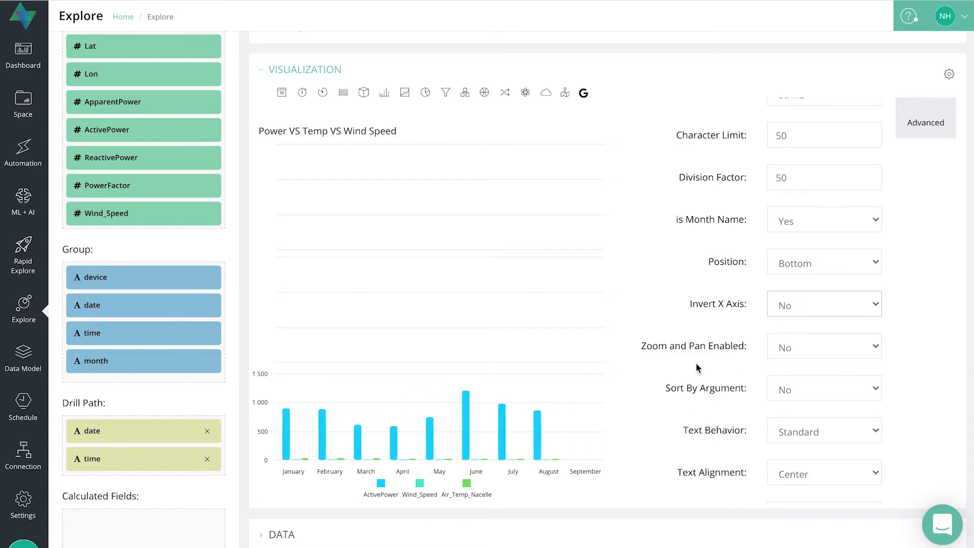
Enable zoom and pan for the chart and pan across the month bars.
scroll(697, 363, "down", 1)
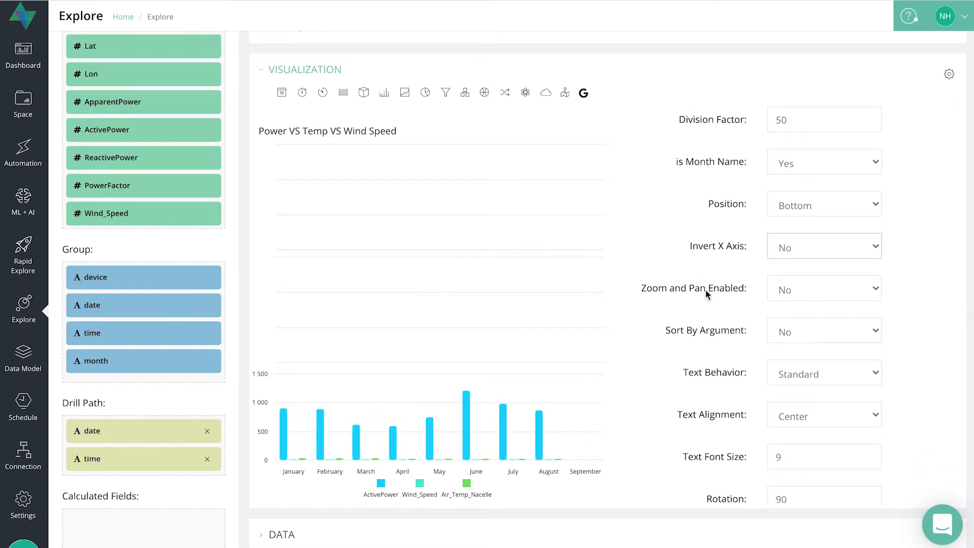
left_click(795, 292)
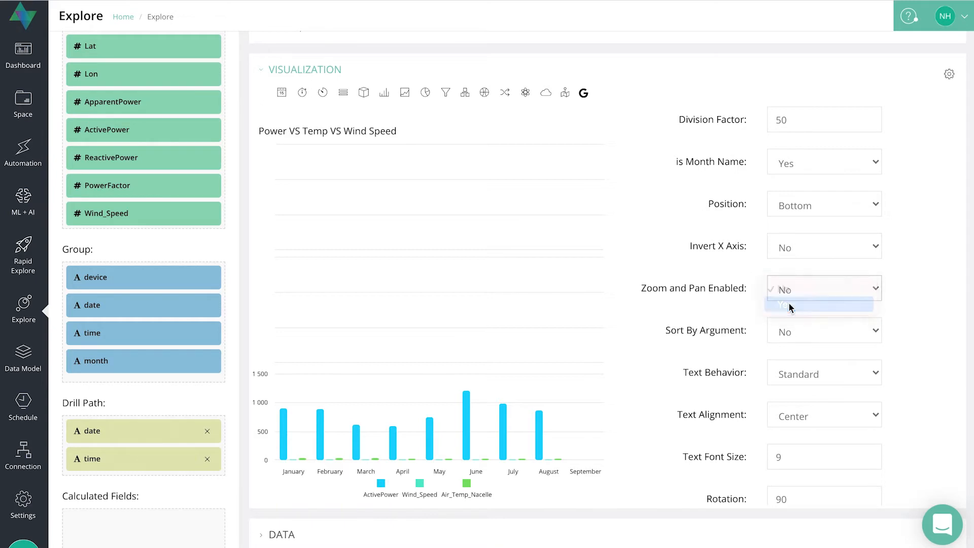
left_click(790, 305)
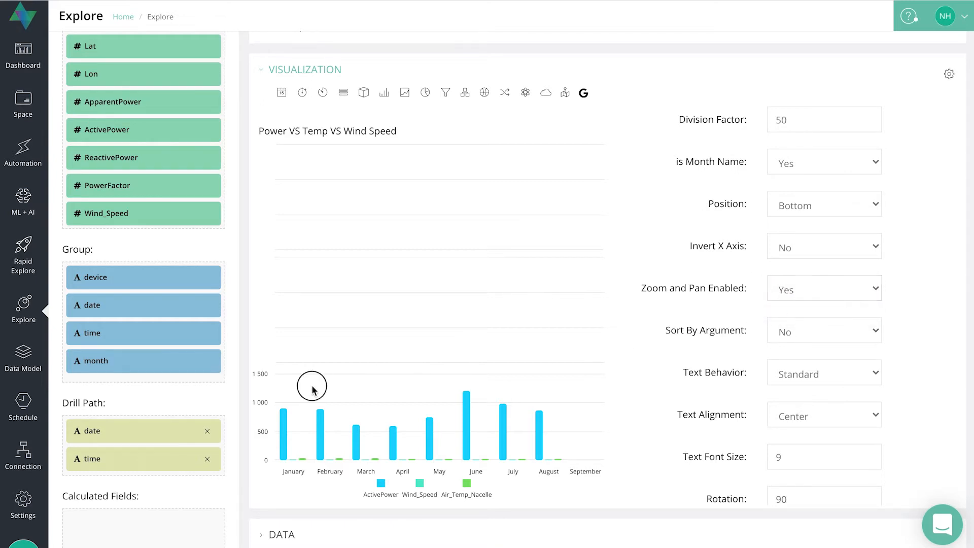
left_click_drag(312, 385, 519, 444)
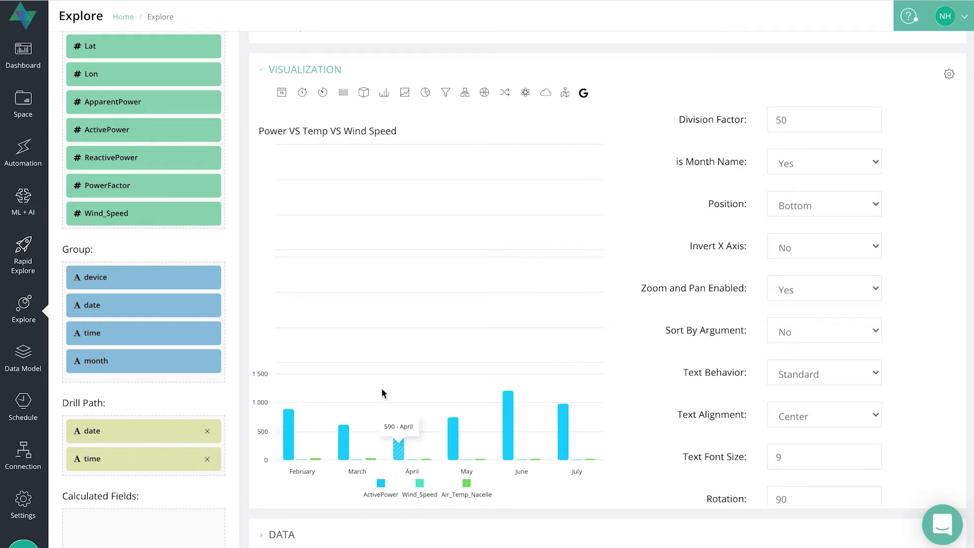
left_click_drag(381, 394, 513, 412)
scroll(513, 408, "down", 5)
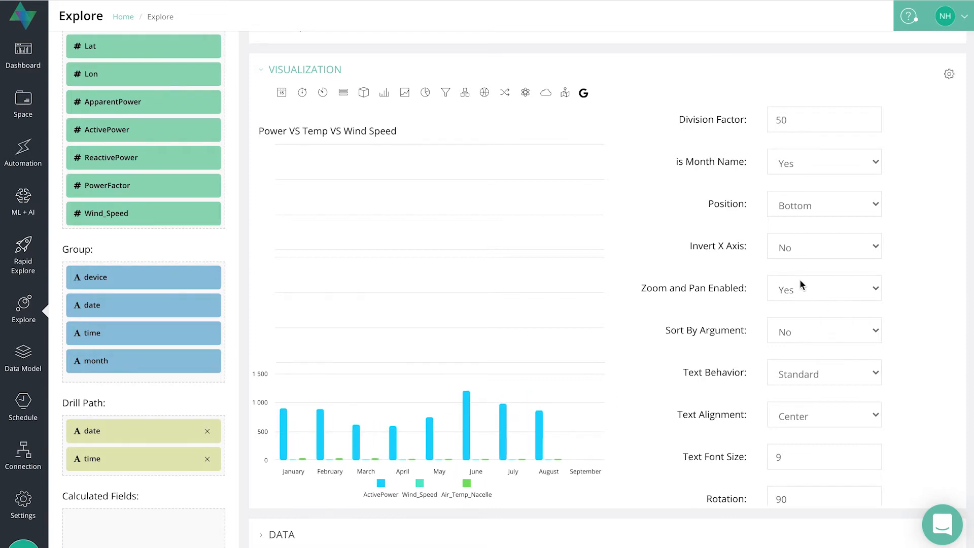
Inspect the Sort By Argument options and the sections above and below the chart.
left_click(820, 329)
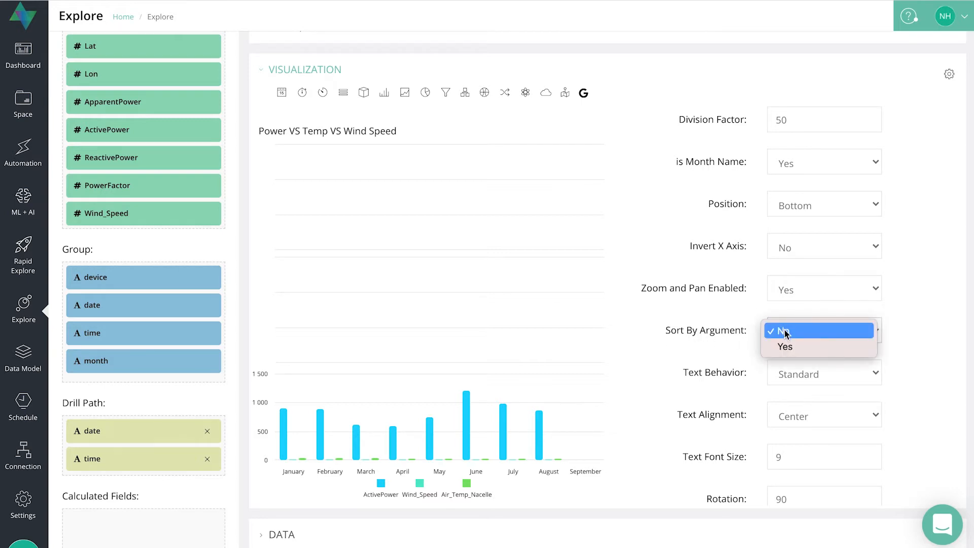
left_click(922, 244)
scroll(922, 245, "up", 4)
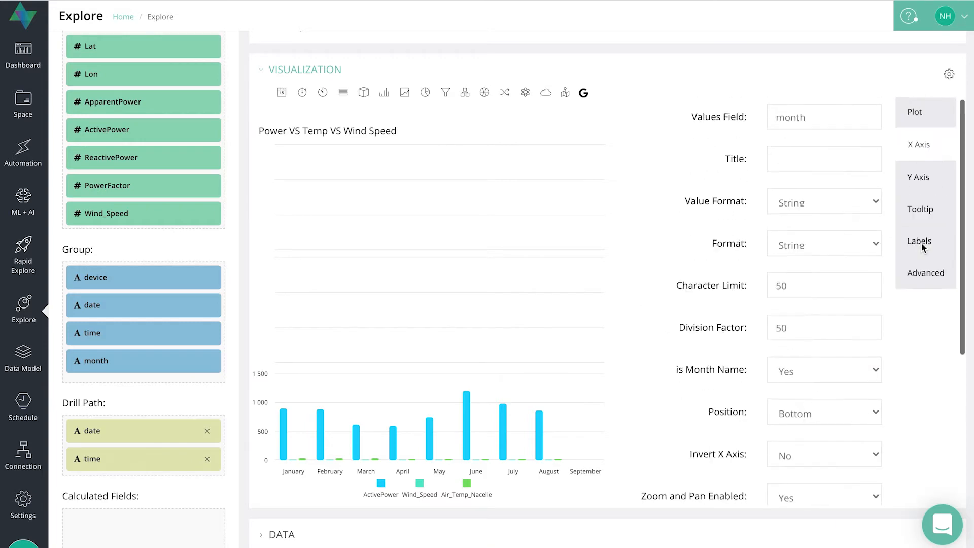
scroll(921, 243, "up", 5)
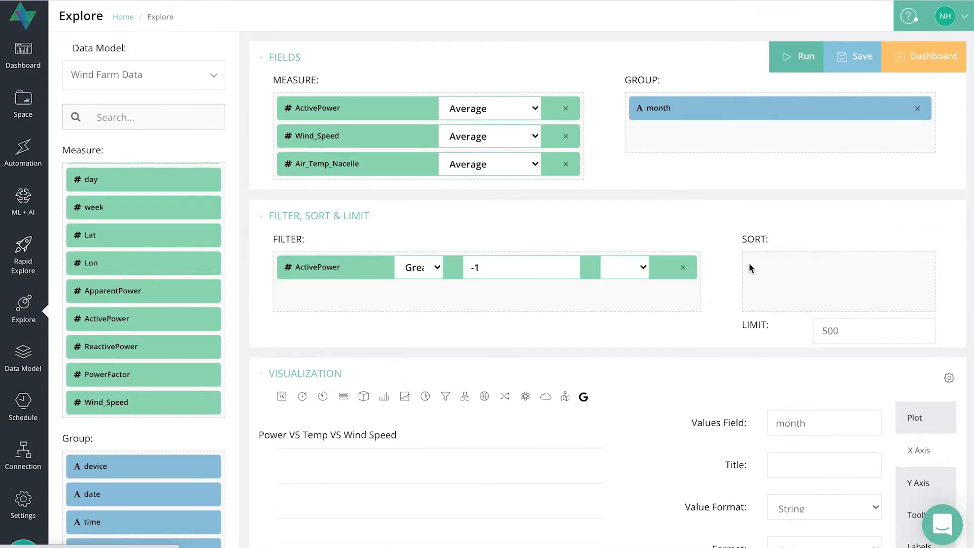
left_click(716, 214)
scroll(749, 284, "down", 7)
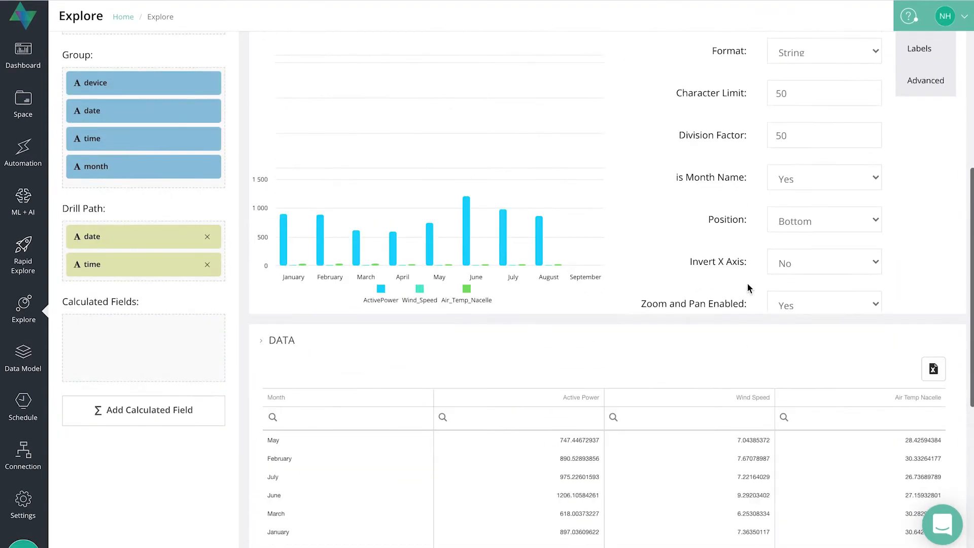
scroll(748, 284, "down", 4)
left_click(724, 339)
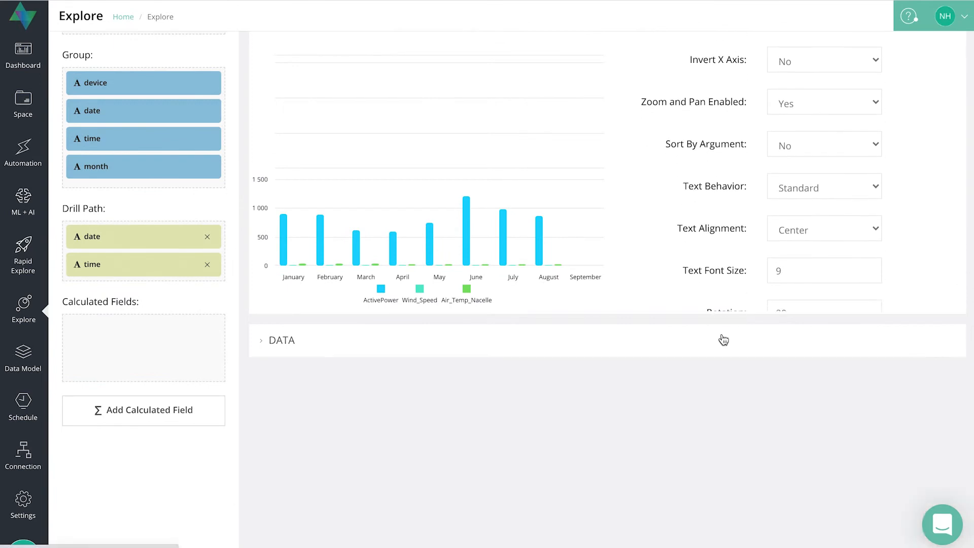
scroll(723, 336, "up", 2)
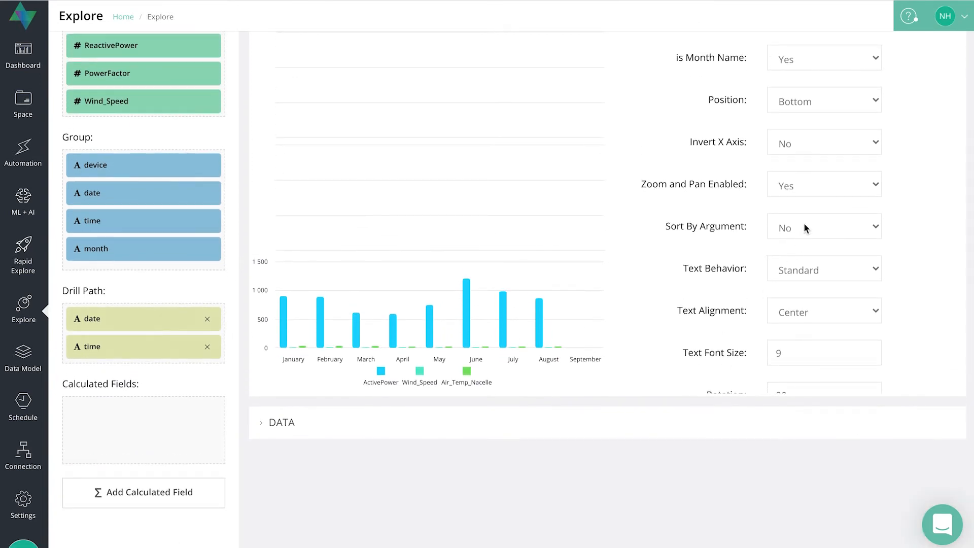
scroll(793, 301, "down", 1)
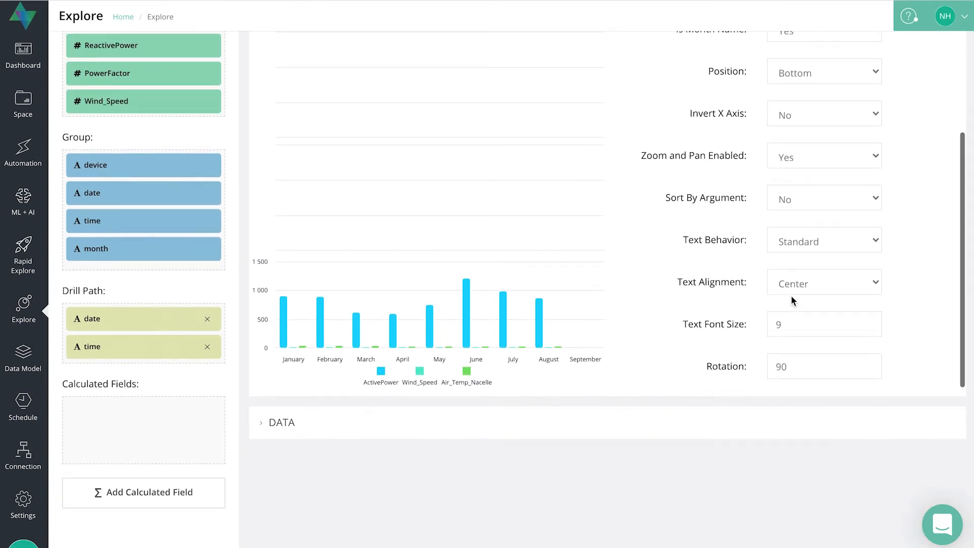
Set the X-axis label text behavior to Rotate.
left_click(810, 244)
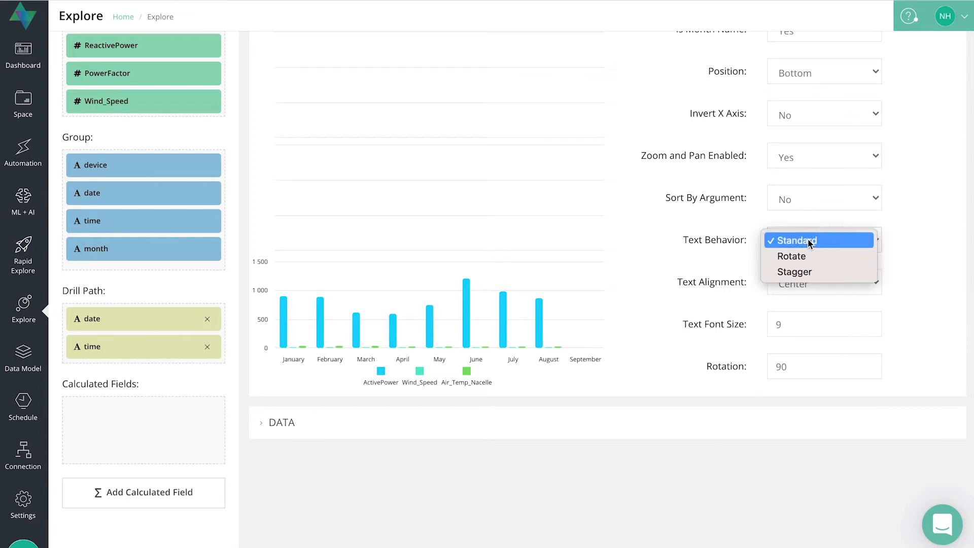
left_click(790, 257)
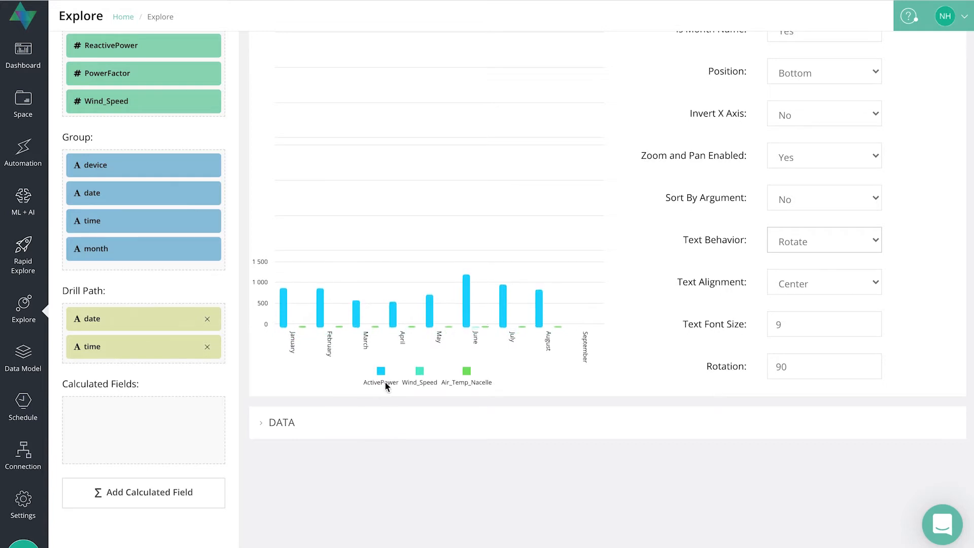
Switch the label text behavior to Stagger, then back to Rotate.
left_click(842, 241)
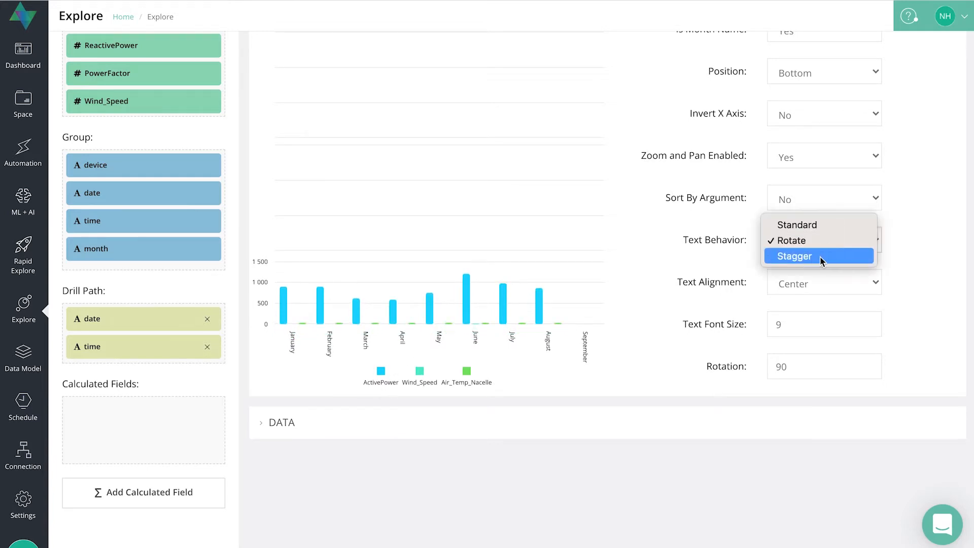
left_click(835, 257)
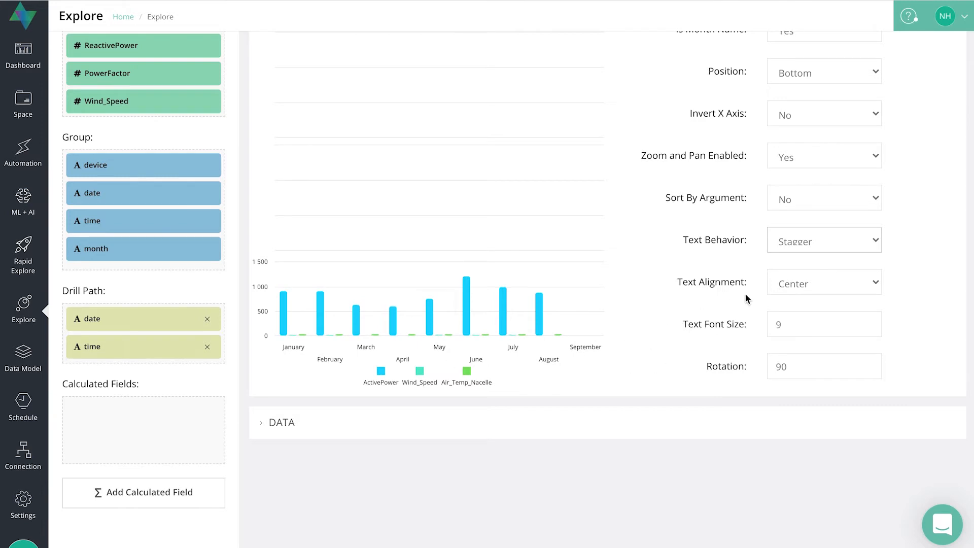
left_click(848, 241)
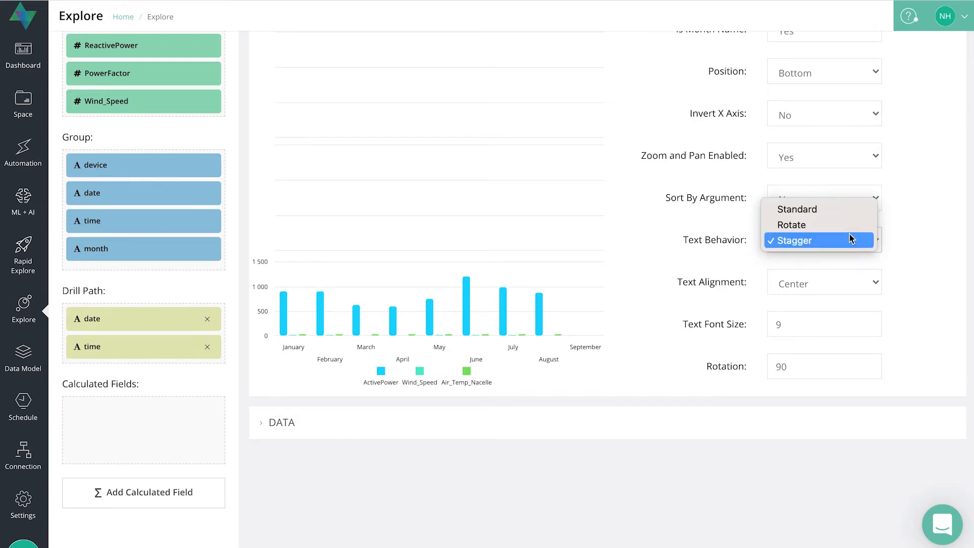
left_click(804, 224)
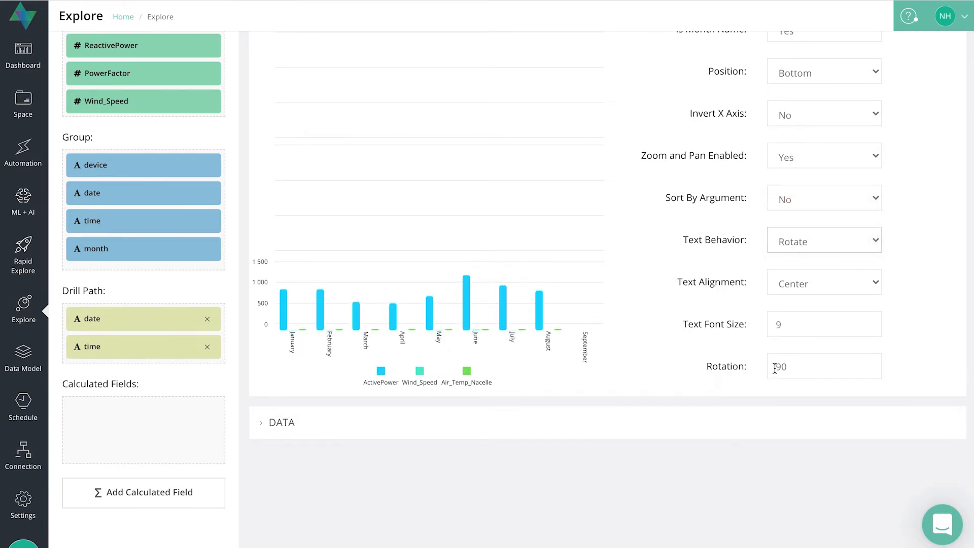
Set the X-axis label rotation to -90.
type("-")
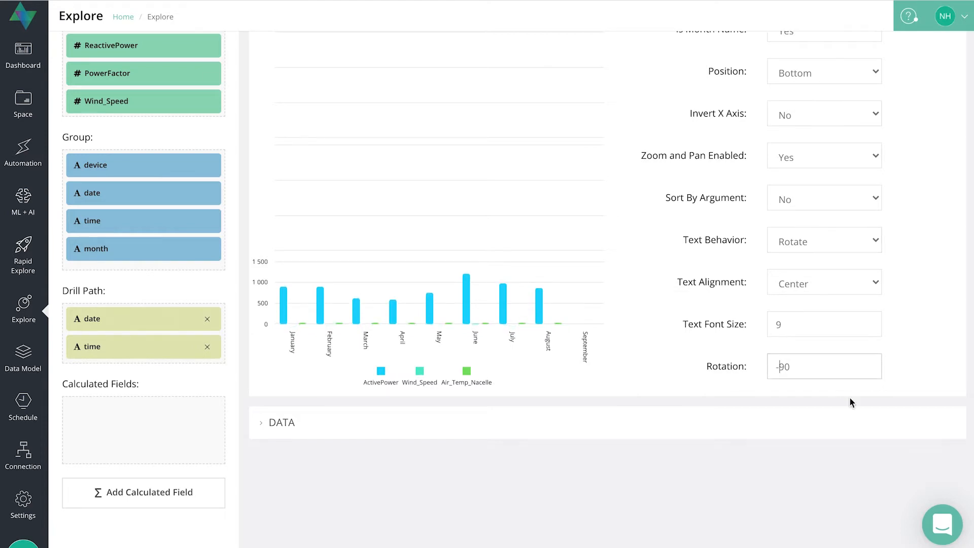
left_click(928, 342)
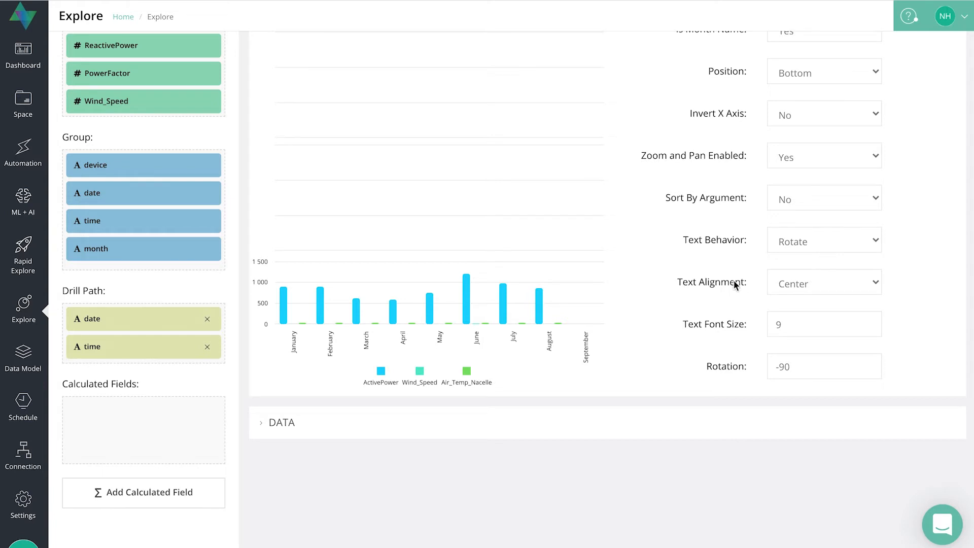
Set the X-axis label text alignment to Left and the text behavior to Standard.
left_click(842, 283)
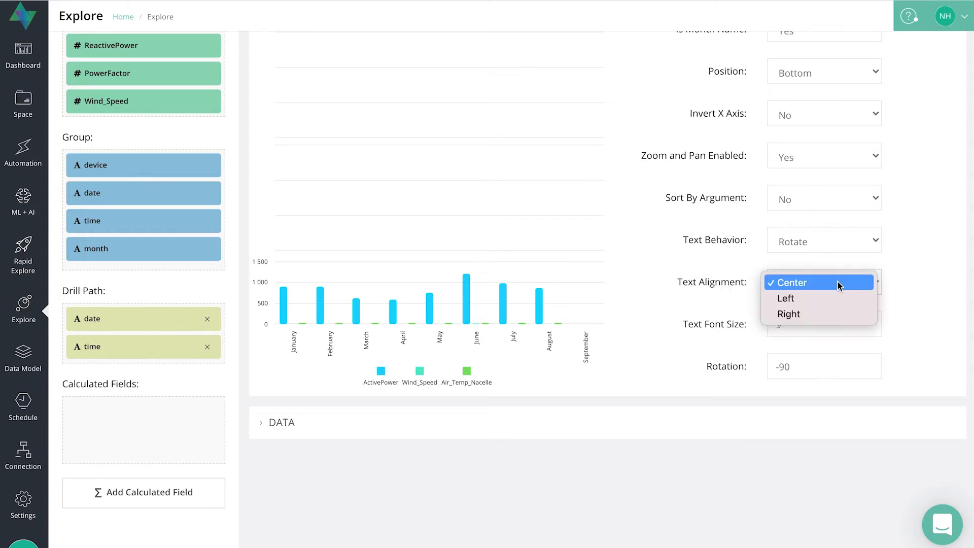
left_click(796, 300)
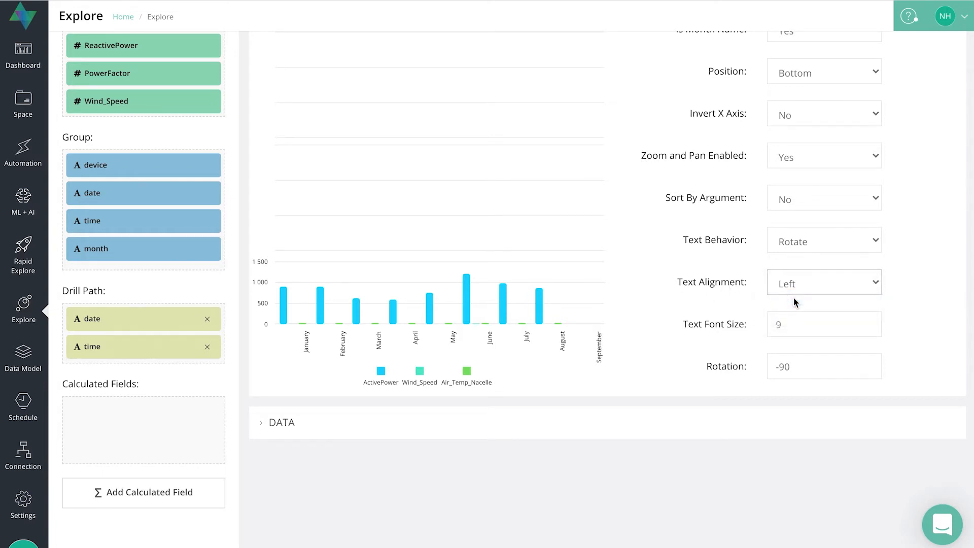
left_click(809, 240)
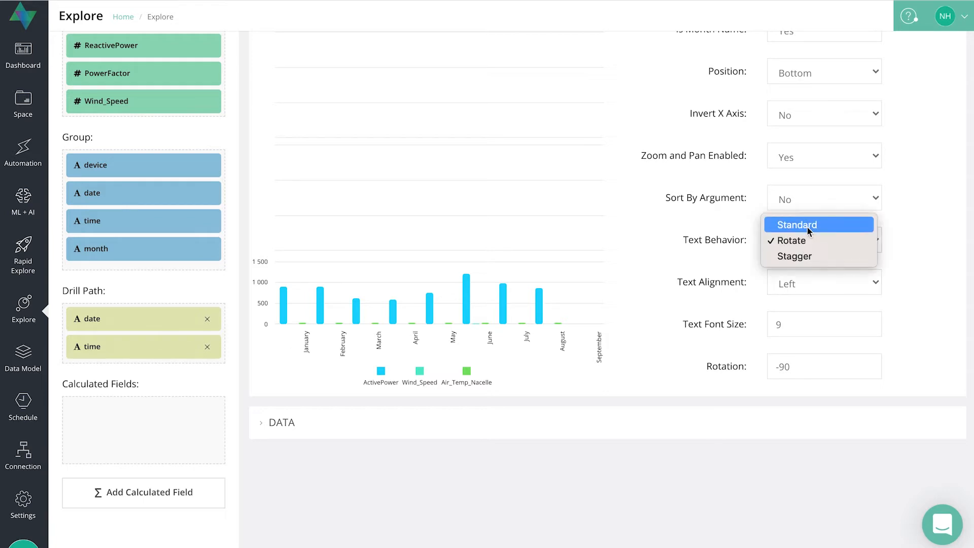
left_click(806, 226)
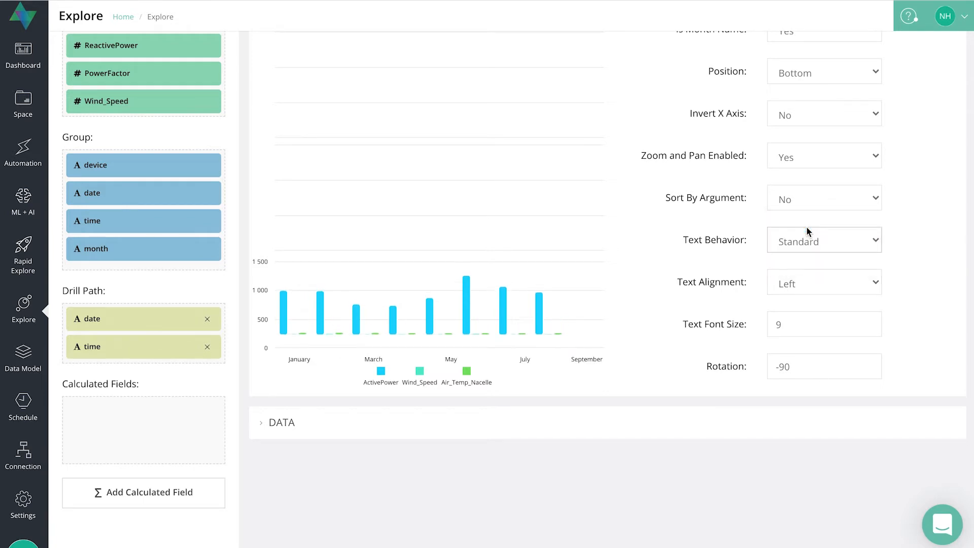
Switch the X-axis label text alignment to Right, then back to Center.
left_click(812, 283)
left_click(794, 299)
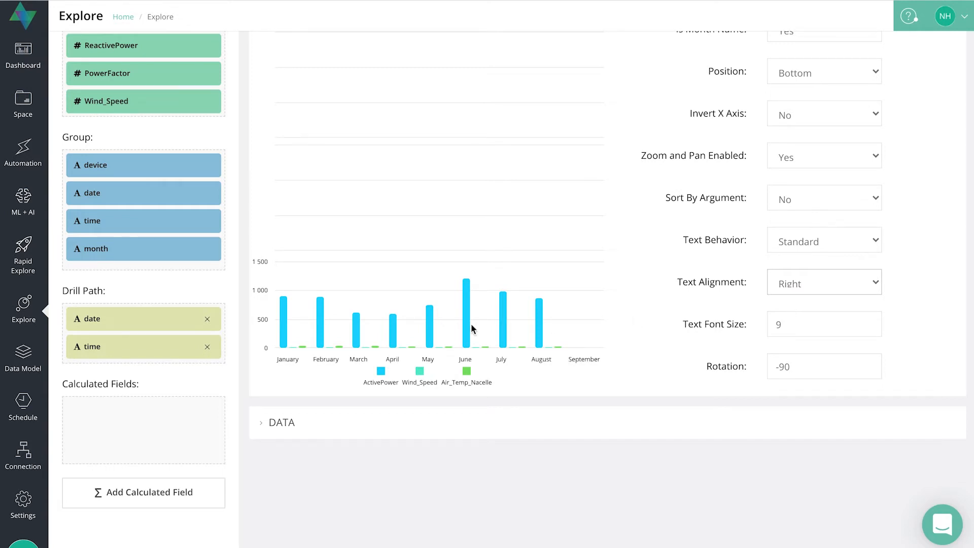
left_click(853, 275)
left_click(811, 252)
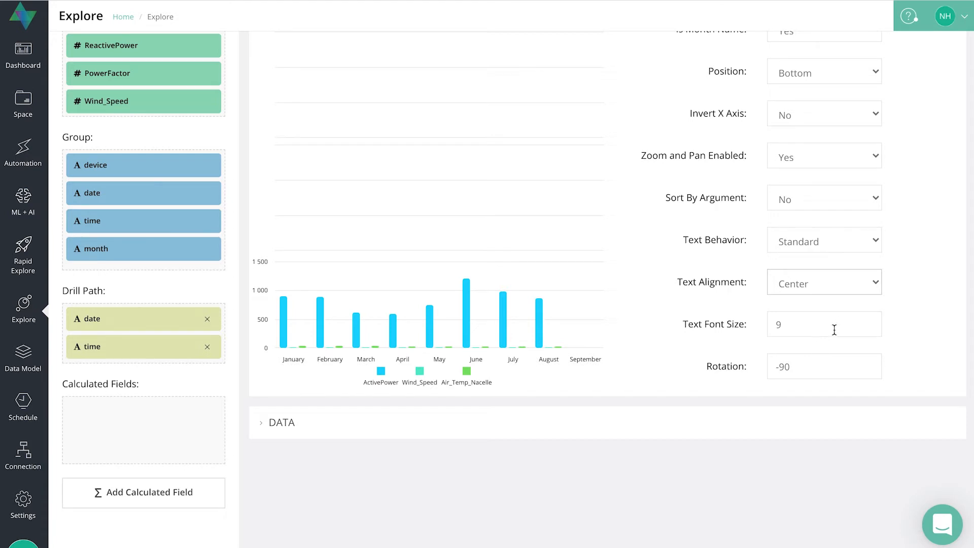
Set the X-axis label text font size to 11.
left_click(811, 329)
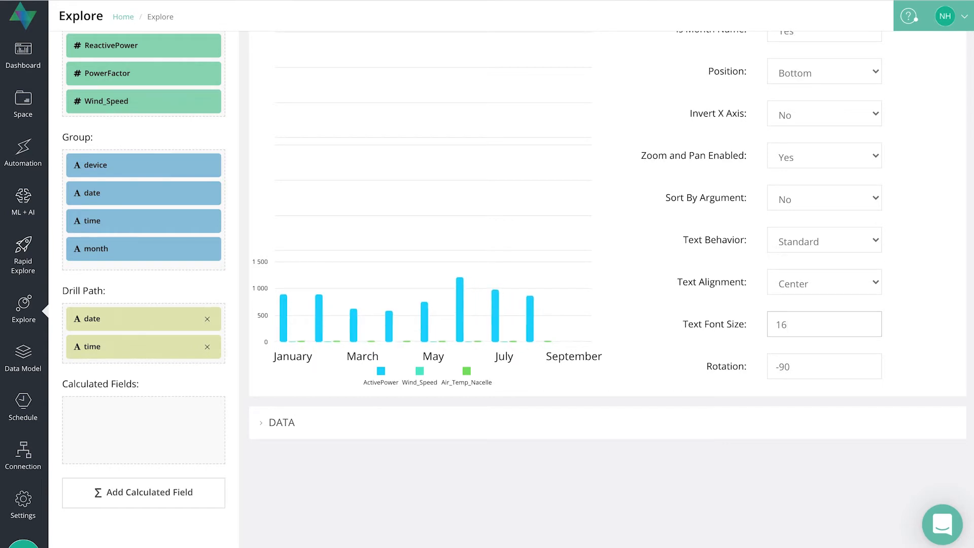
key("BackSpace")
key("BackSpace")
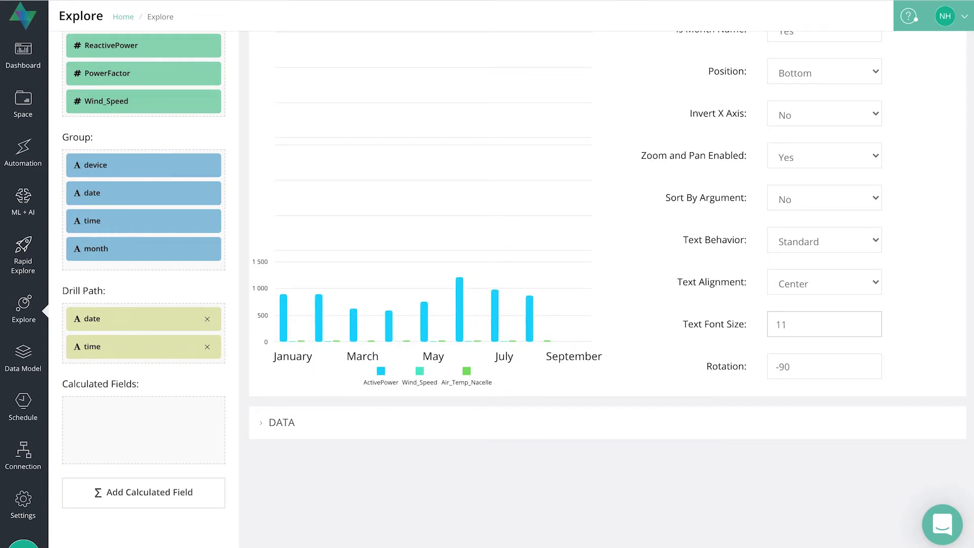
Set the X-axis label text behavior back to Rotate.
left_click(831, 279)
left_click(833, 250)
left_click(833, 251)
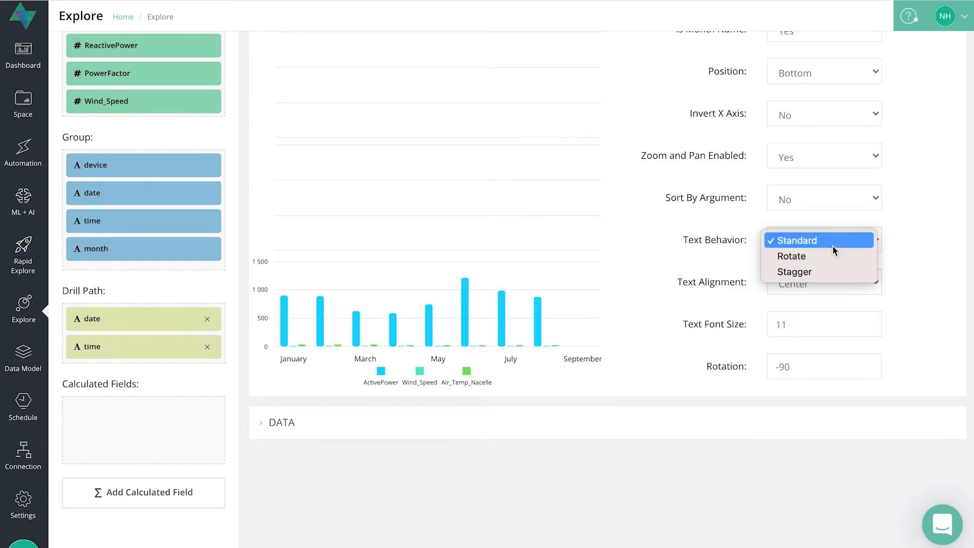
left_click(803, 259)
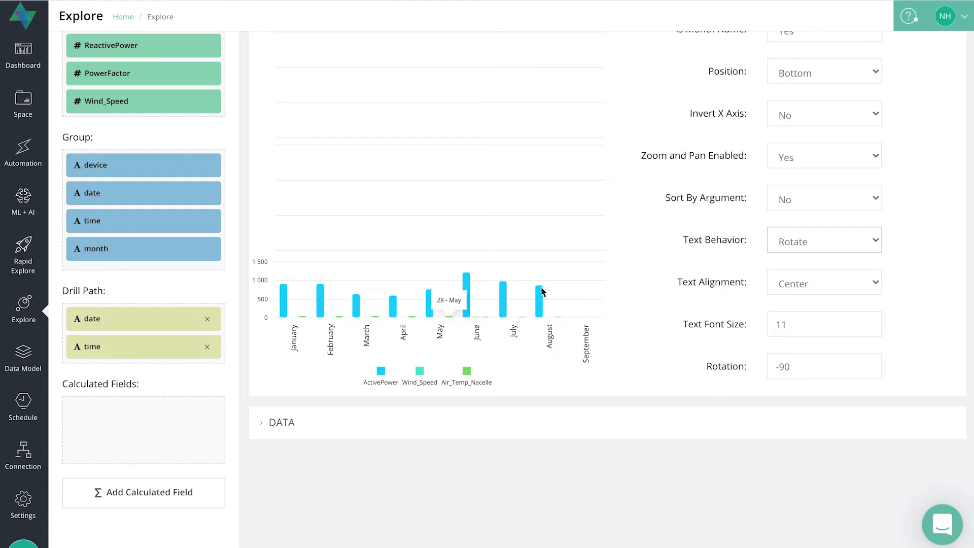
Open the Y-axis options and set the Y-axis title to Power [kw].
scroll(642, 309, "up", 1)
scroll(642, 310, "down", 1)
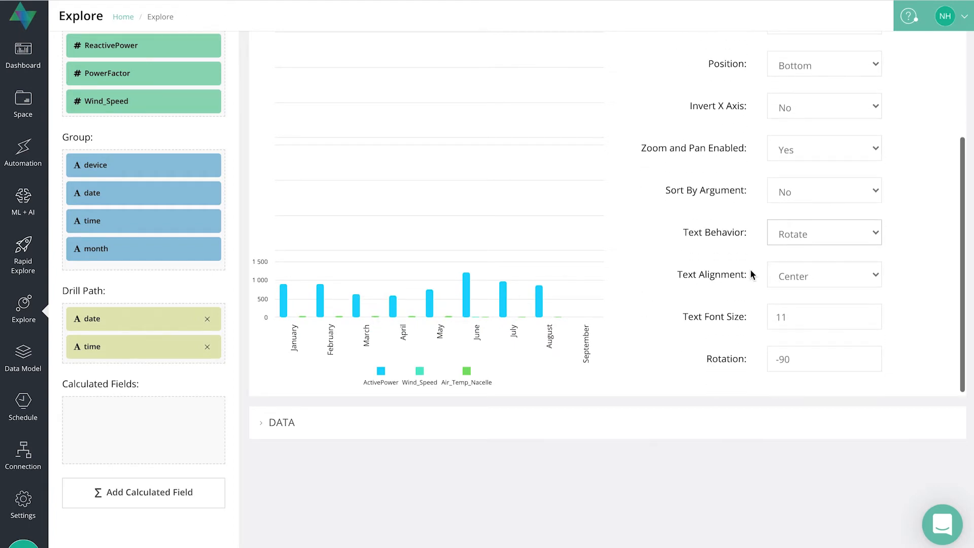
scroll(925, 221, "up", 6)
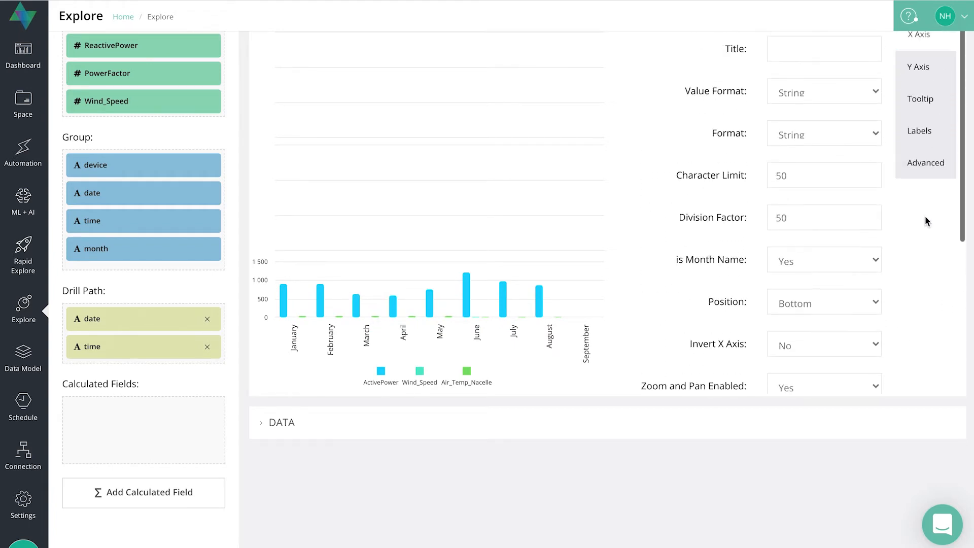
left_click(926, 189)
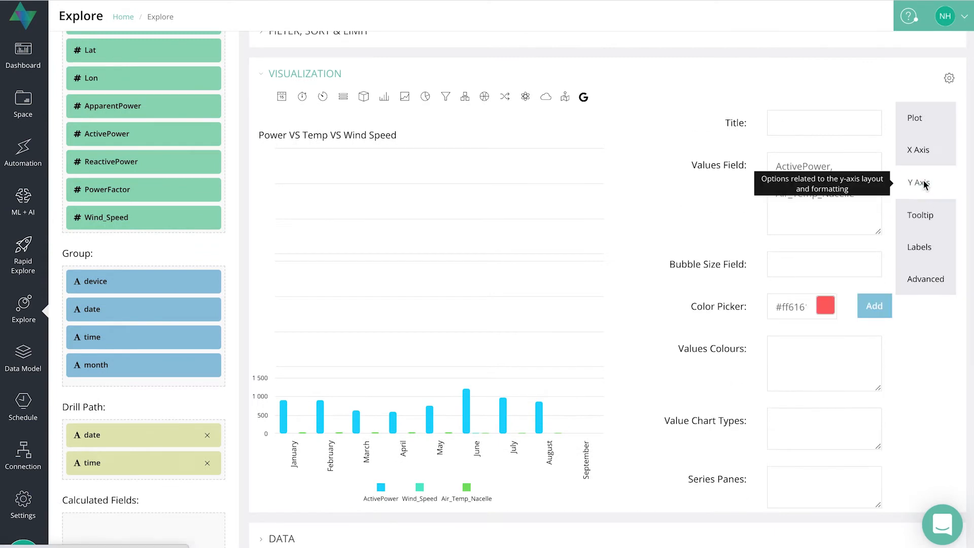
left_click(794, 125)
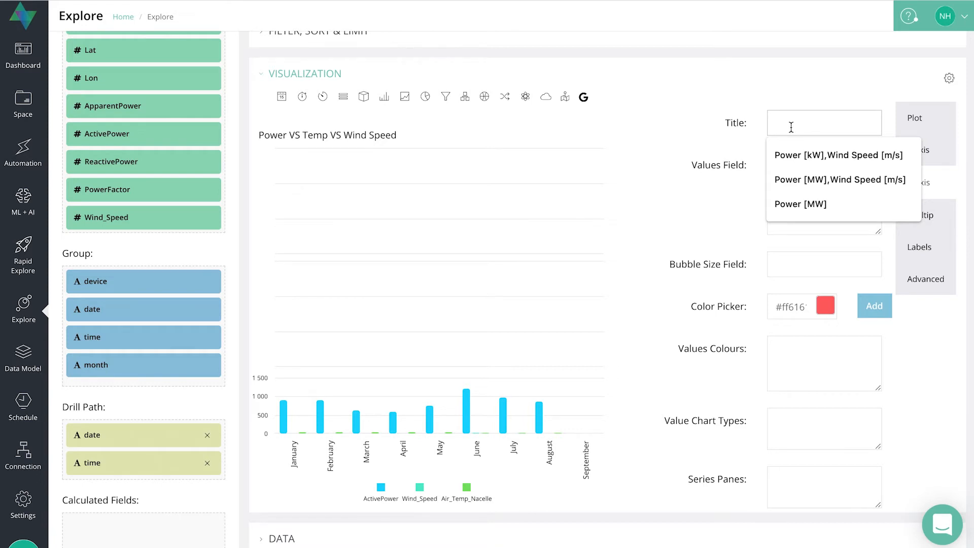
type("Power [kw")
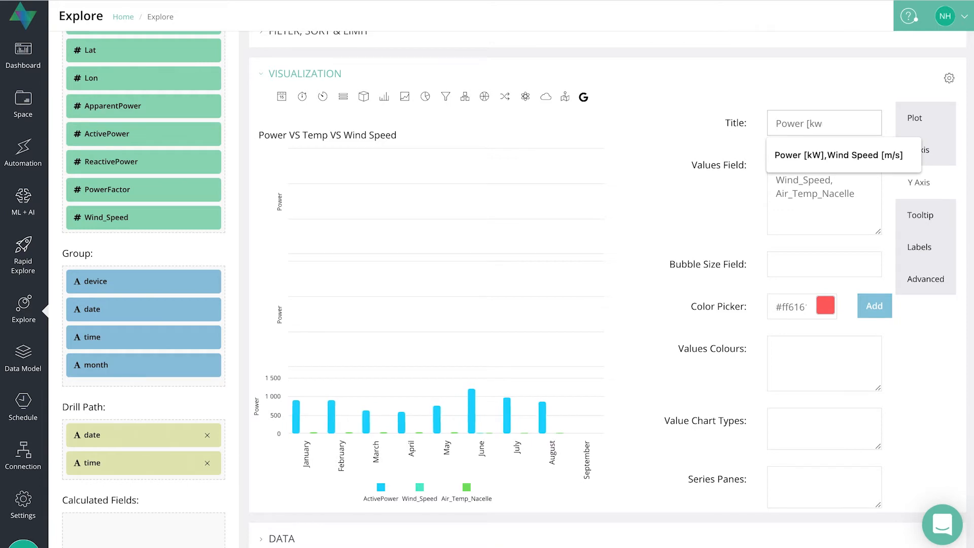
type("[")
key("BackSpace")
type("]")
left_click(837, 84)
left_click(479, 85)
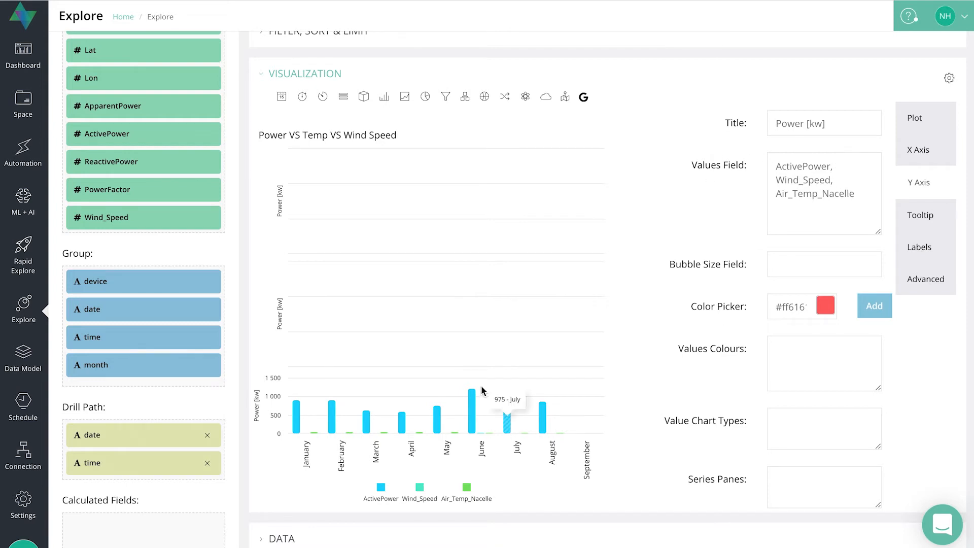
left_click_drag(870, 200, 766, 163)
scroll(681, 234, "up", 3)
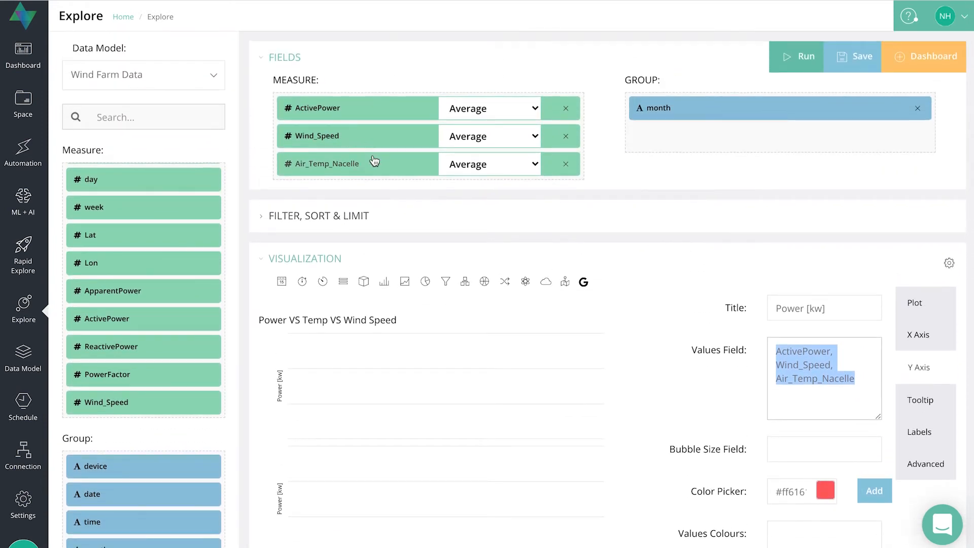
scroll(758, 438, "down", 2)
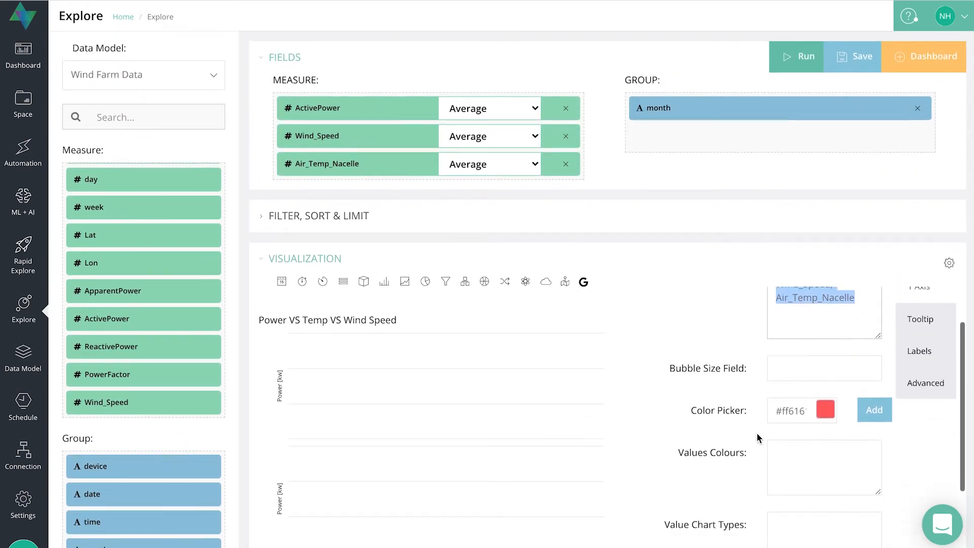
scroll(758, 437, "up", 2)
scroll(739, 227, "down", 1)
scroll(739, 227, "down", 1)
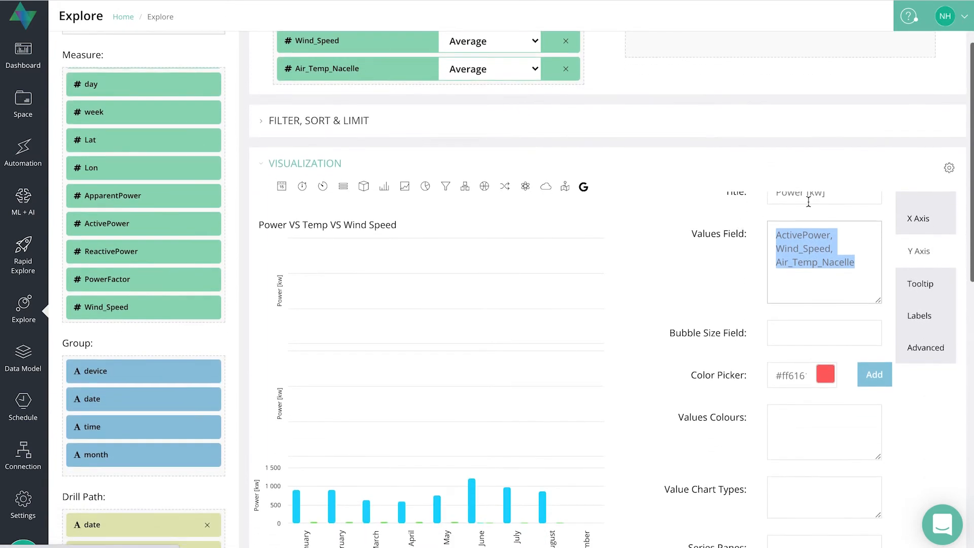
left_click(785, 324)
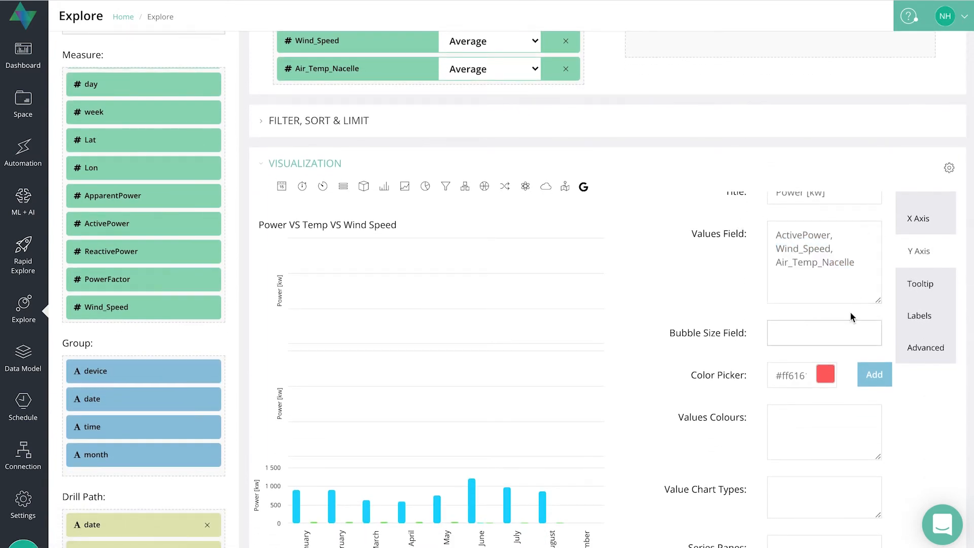
scroll(921, 264, "up", 1)
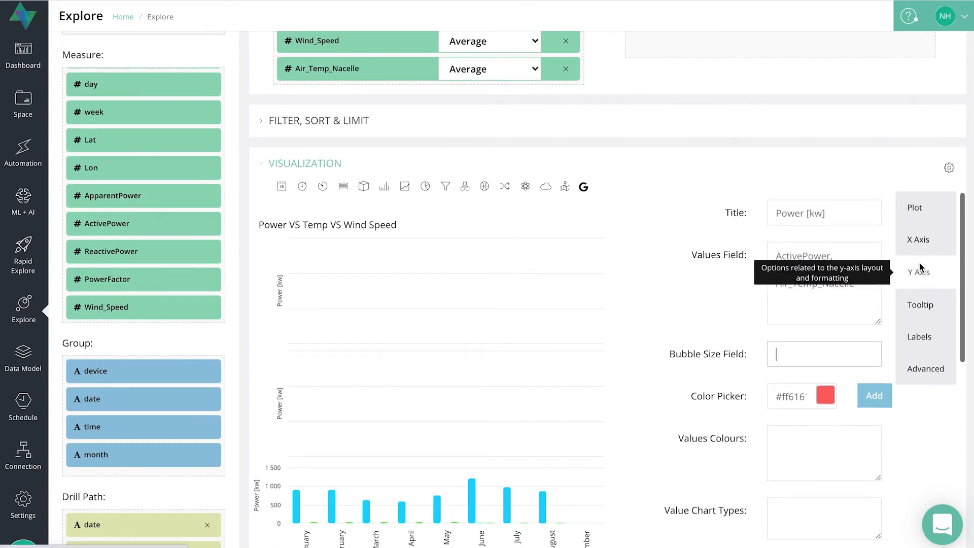
Change the chart type to Bubble in the Plot options.
left_click(920, 213)
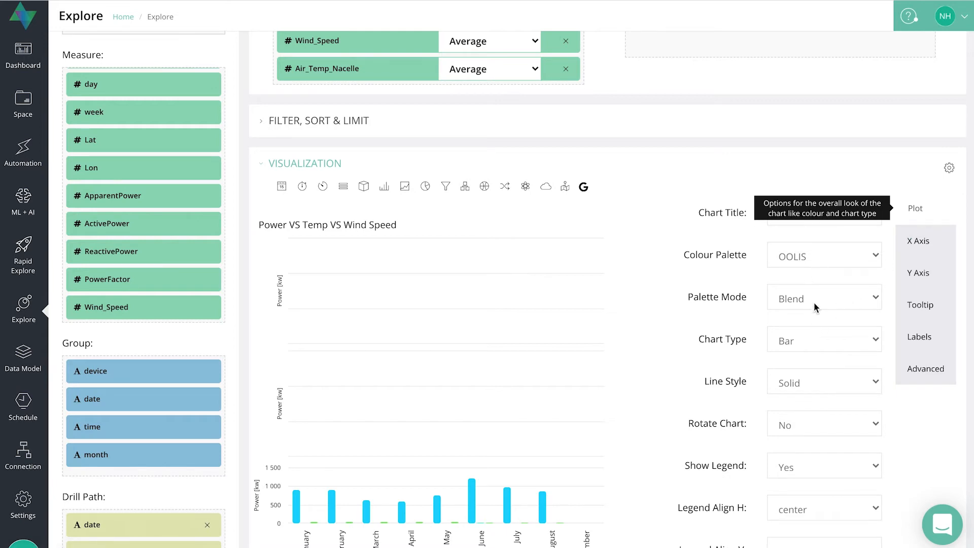
left_click(815, 339)
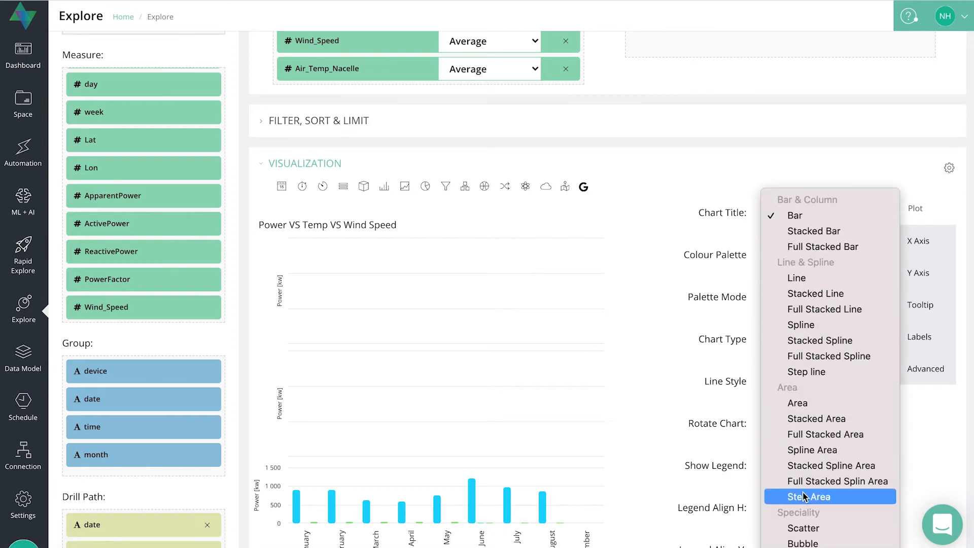
left_click(814, 543)
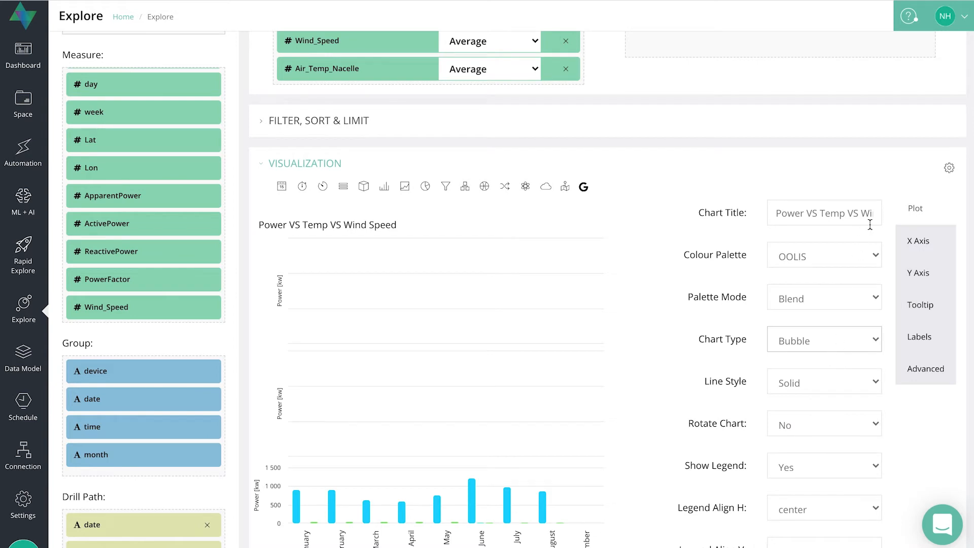
Enter ActivePower as the Y-axis bubble size field, then clear the field again.
left_click(924, 273)
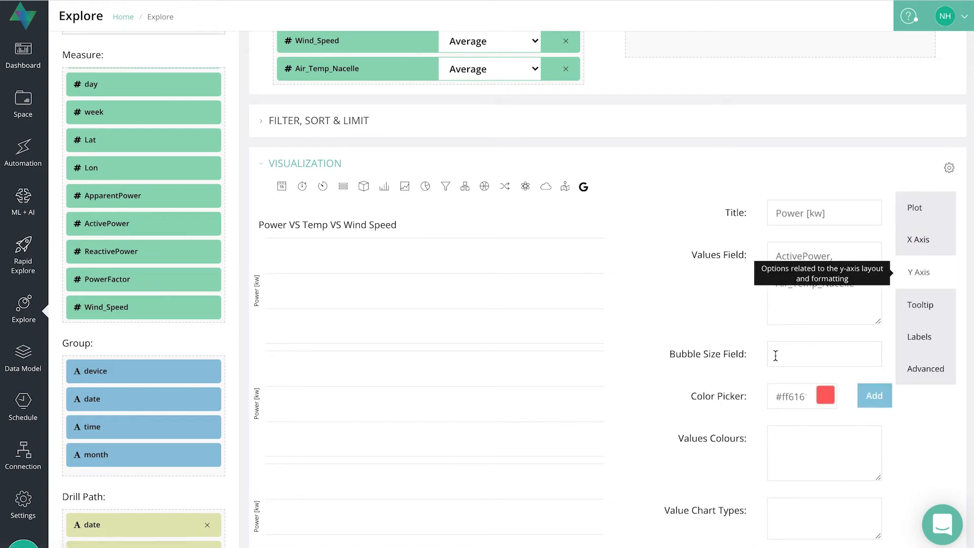
left_click_drag(725, 354, 733, 354)
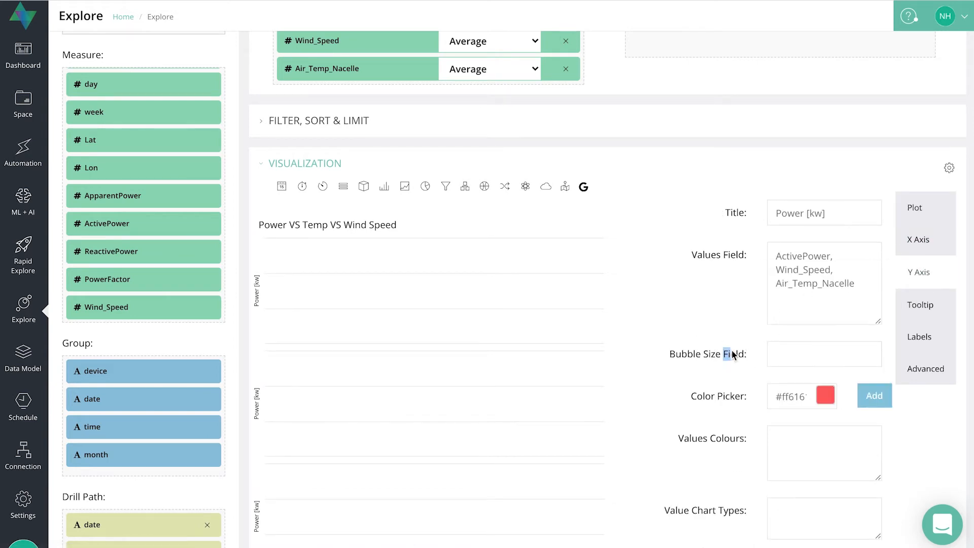
left_click(777, 349)
scroll(545, 269, "up", 2)
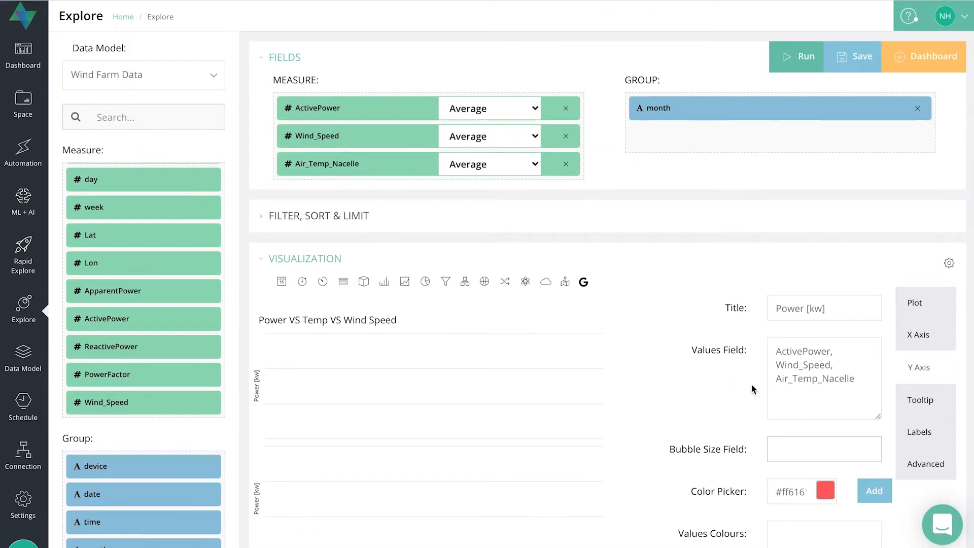
scroll(751, 385, "down", 1)
type("ActivePower")
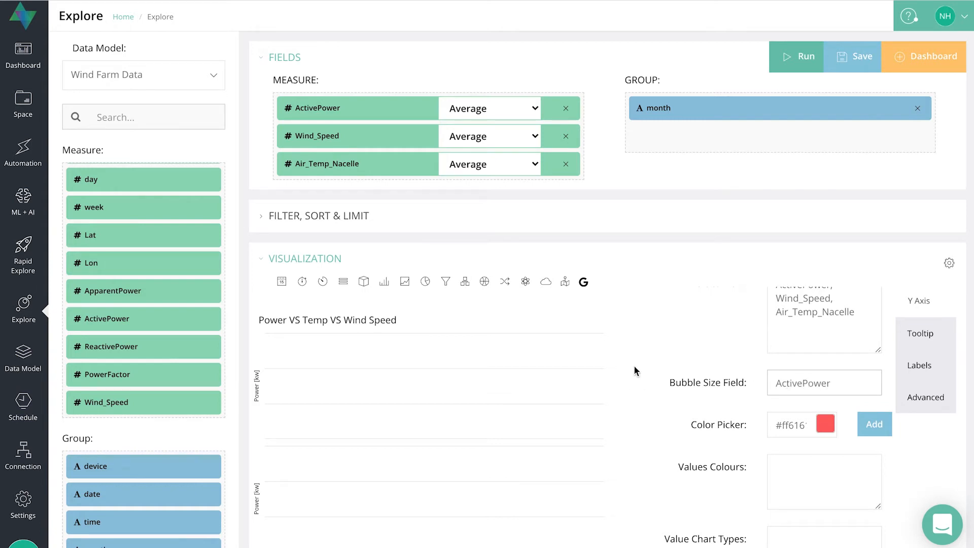
scroll(665, 309, "down", 2)
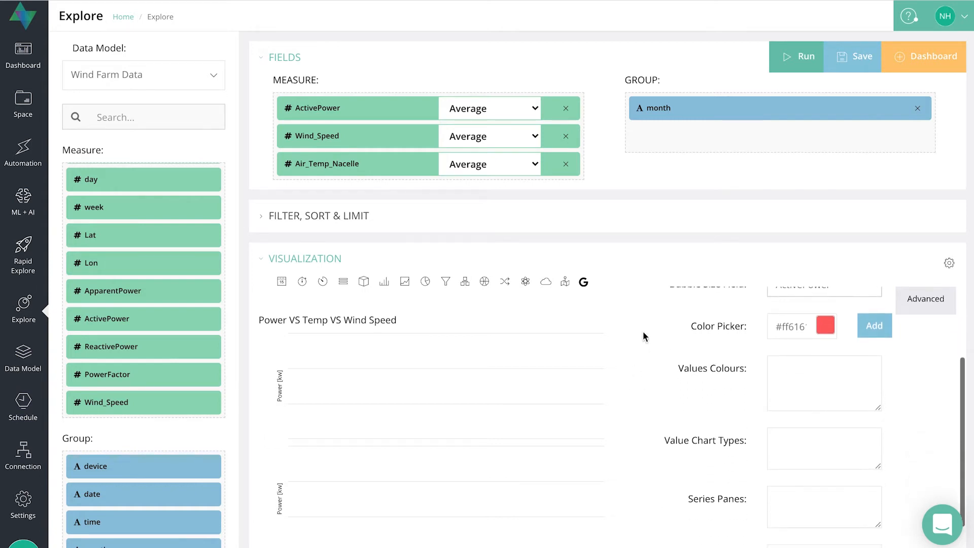
scroll(654, 388, "up", 3)
scroll(503, 444, "down", 4)
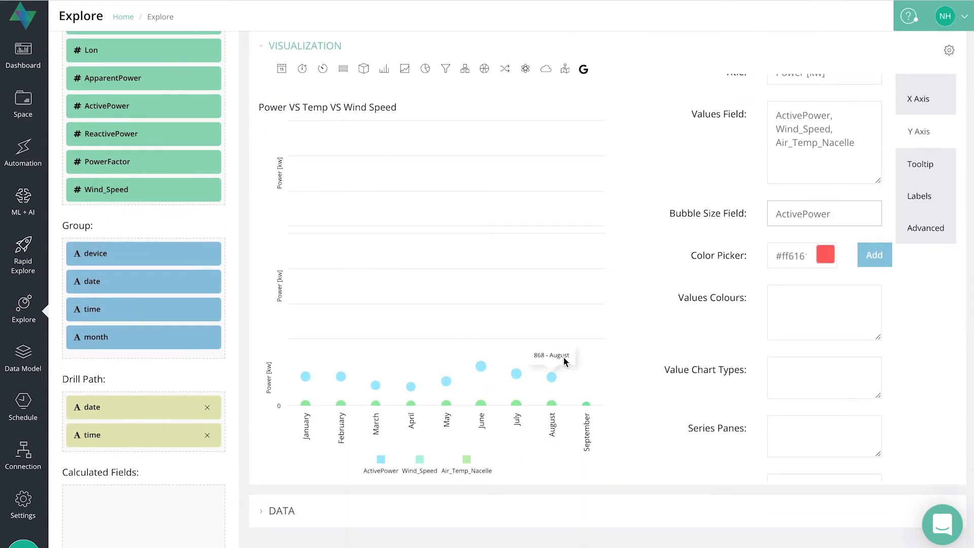
scroll(627, 246, "up", 1)
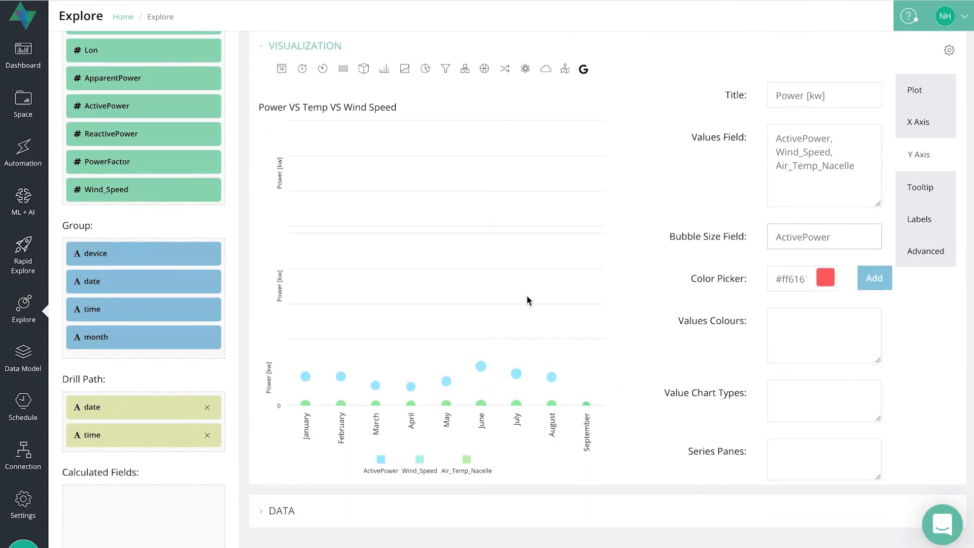
scroll(528, 300, "up", 2)
left_click_drag(834, 314, 775, 314)
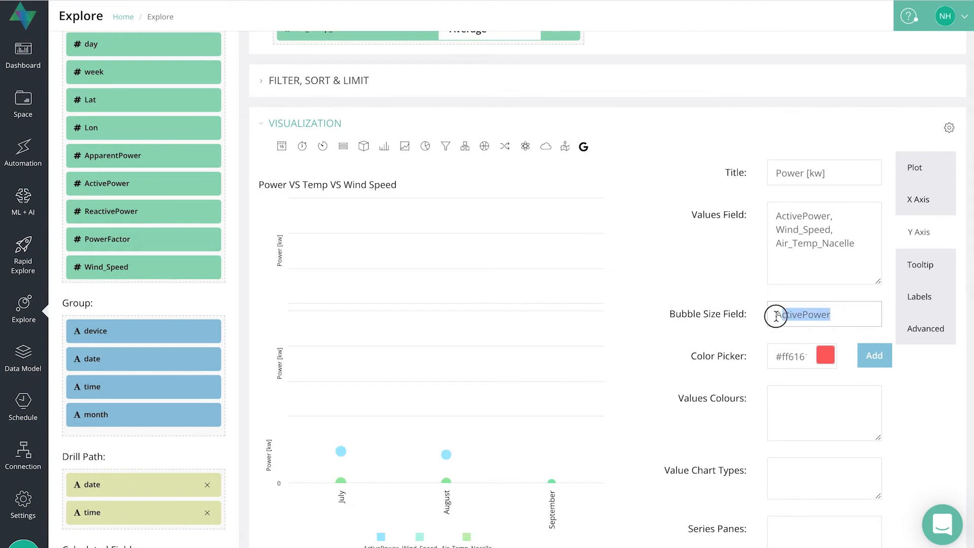
key("BackSpace")
Change the chart type back to Bar in the Plot options.
left_click(915, 170)
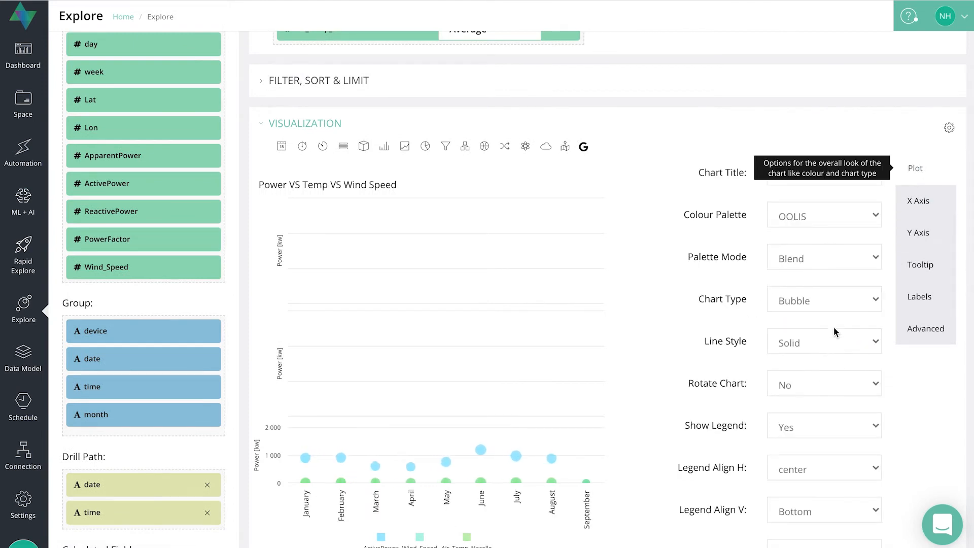
left_click(847, 301)
left_click(833, 0)
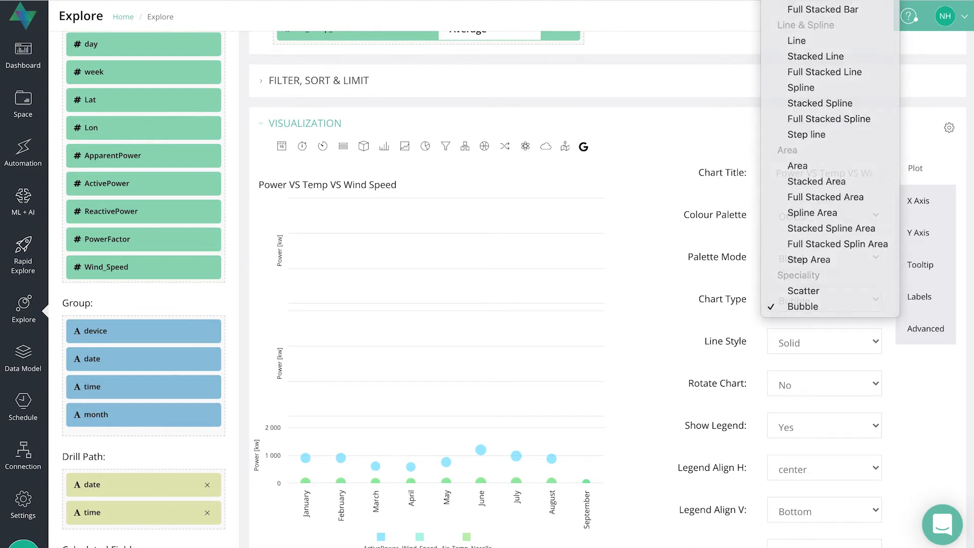
Clear the Panes field in the Plot options.
left_click(919, 234)
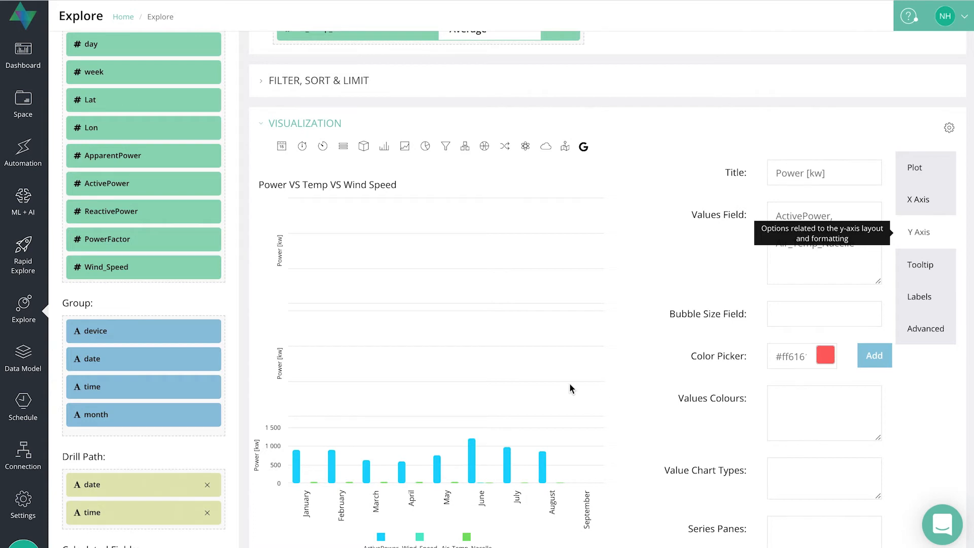
scroll(571, 389, "down", 1)
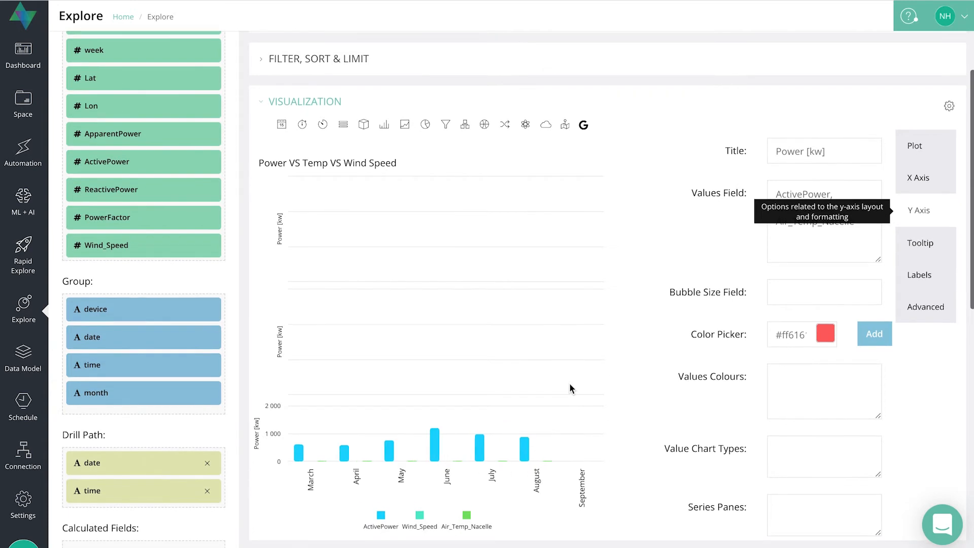
left_click(920, 146)
scroll(807, 396, "down", 6)
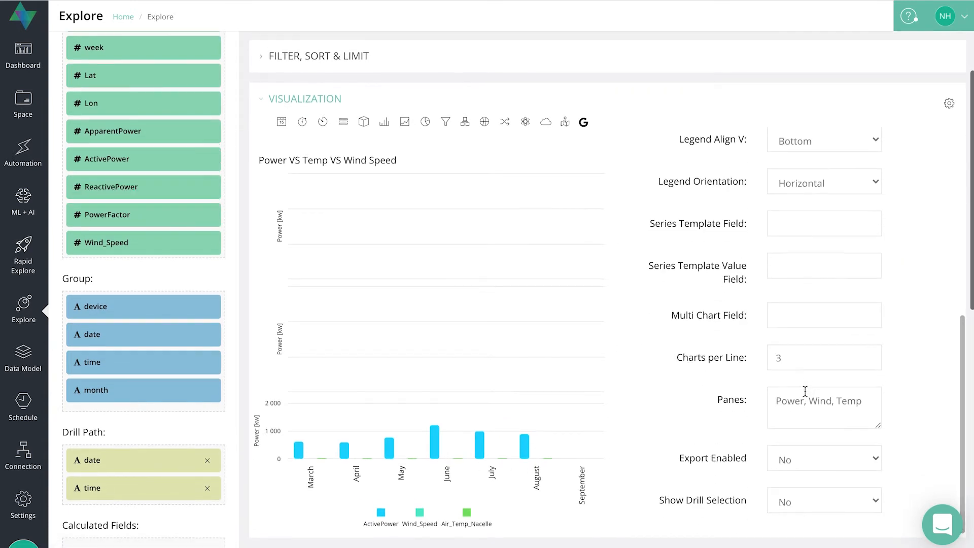
left_click_drag(863, 402, 741, 400)
key("BackSpace")
left_click(952, 343)
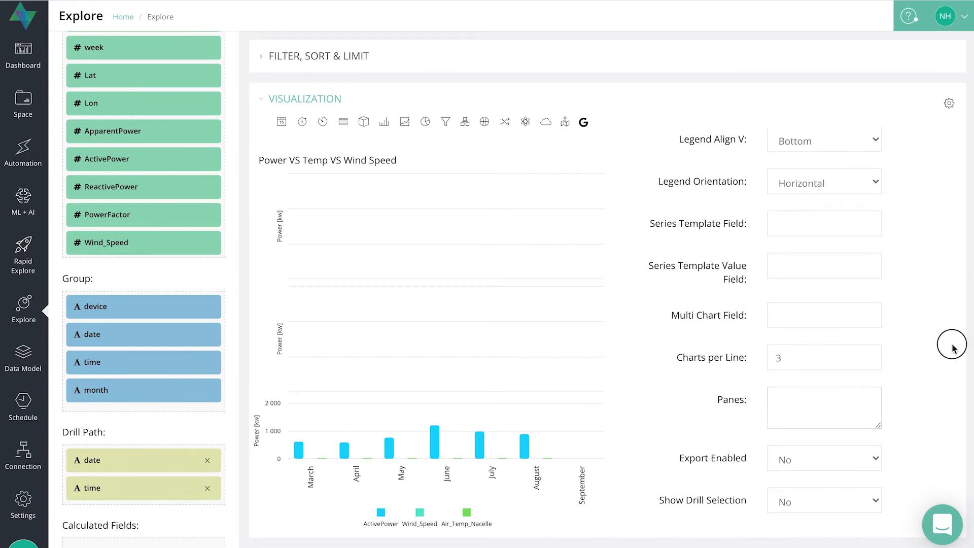
Run the query to get the latest results for the chart.
scroll(910, 318, "up", 7)
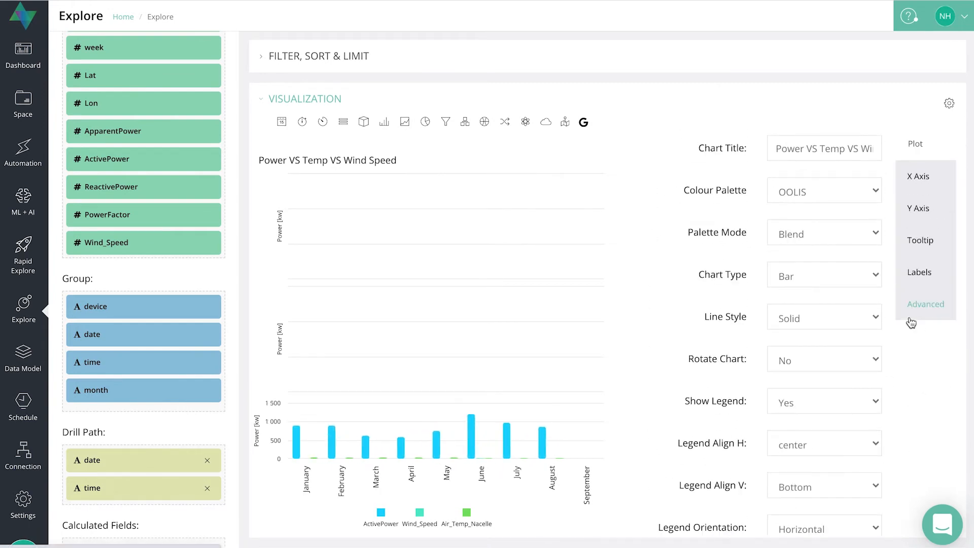
scroll(912, 323, "up", 4)
left_click(785, 51)
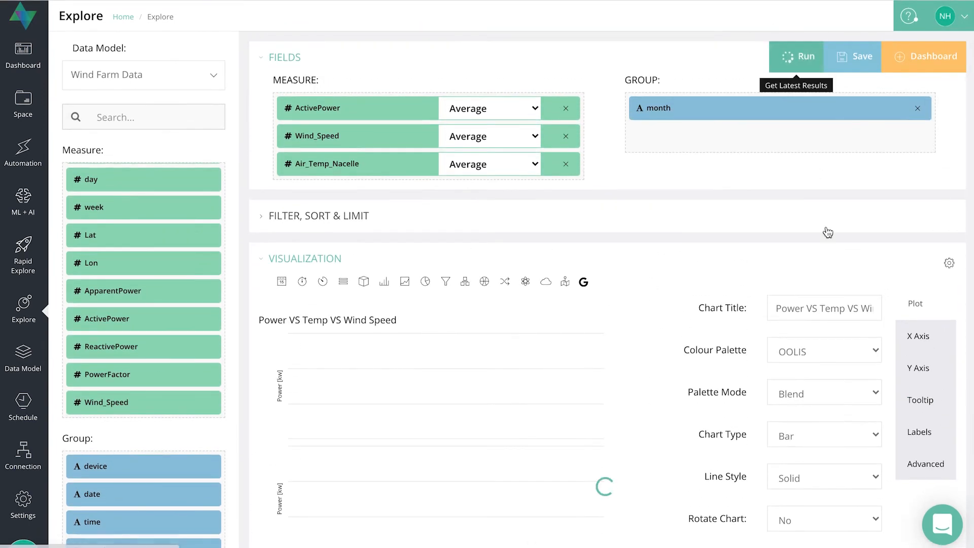
scroll(731, 335, "down", 3)
scroll(581, 379, "down", 4)
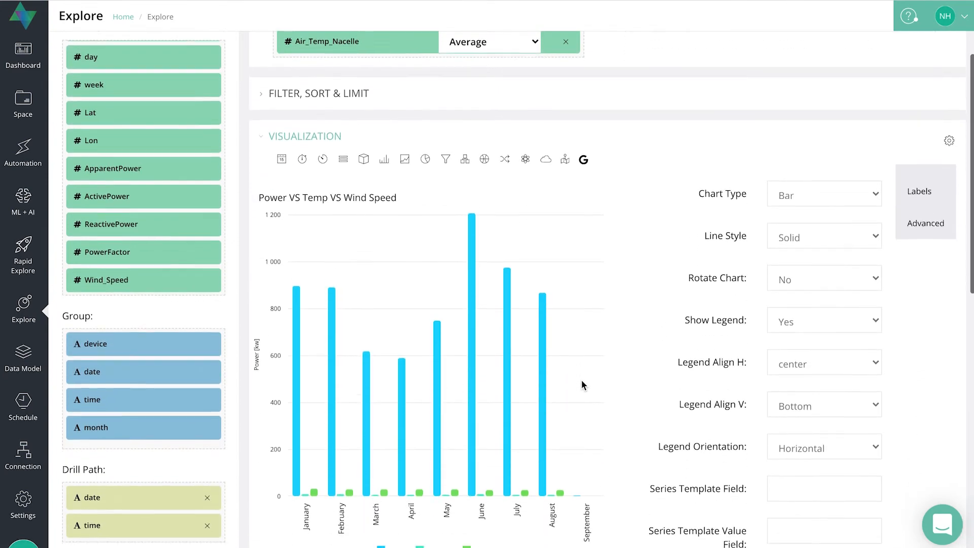
scroll(866, 311, "up", 3)
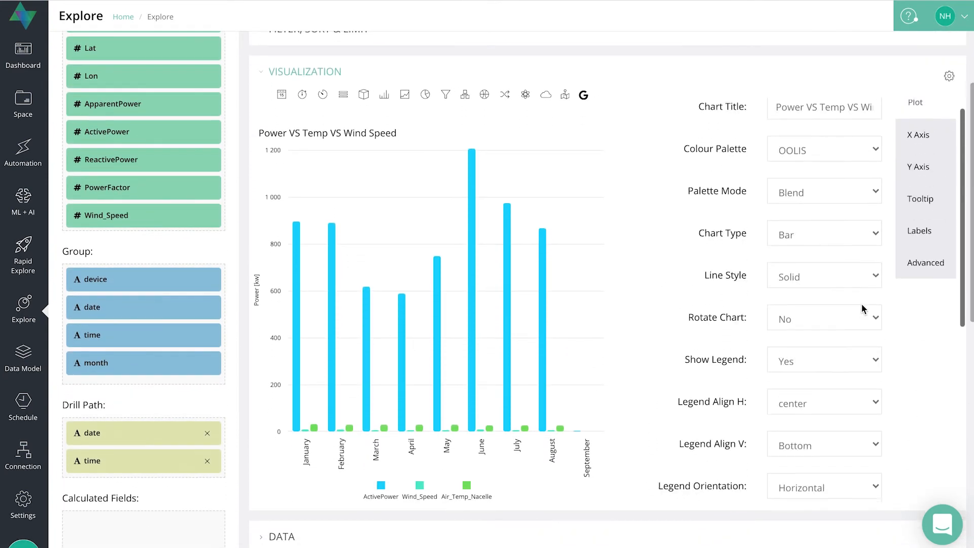
Open the Y-axis options and add a green value colour #36ff12 with the colour picker.
left_click(924, 185)
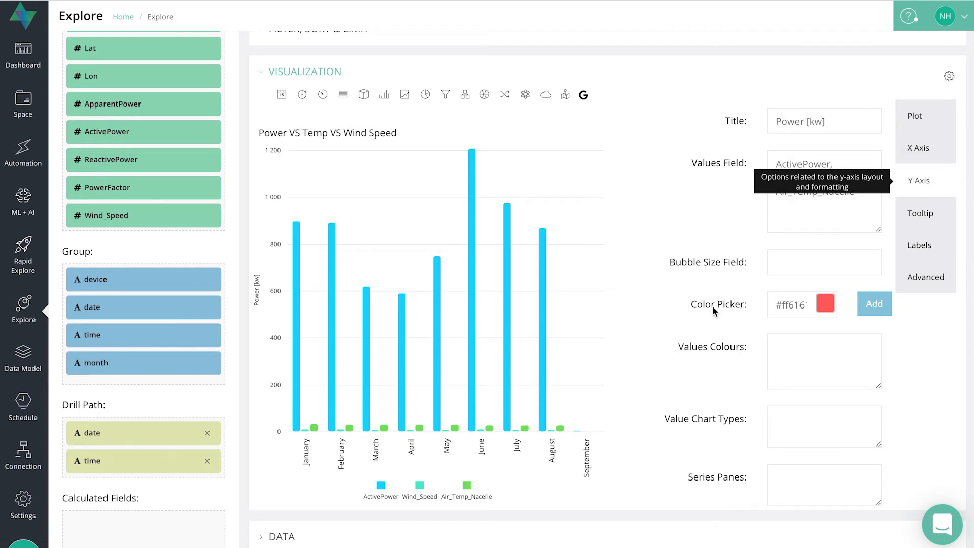
left_click(826, 303)
left_click_drag(788, 229, 786, 206)
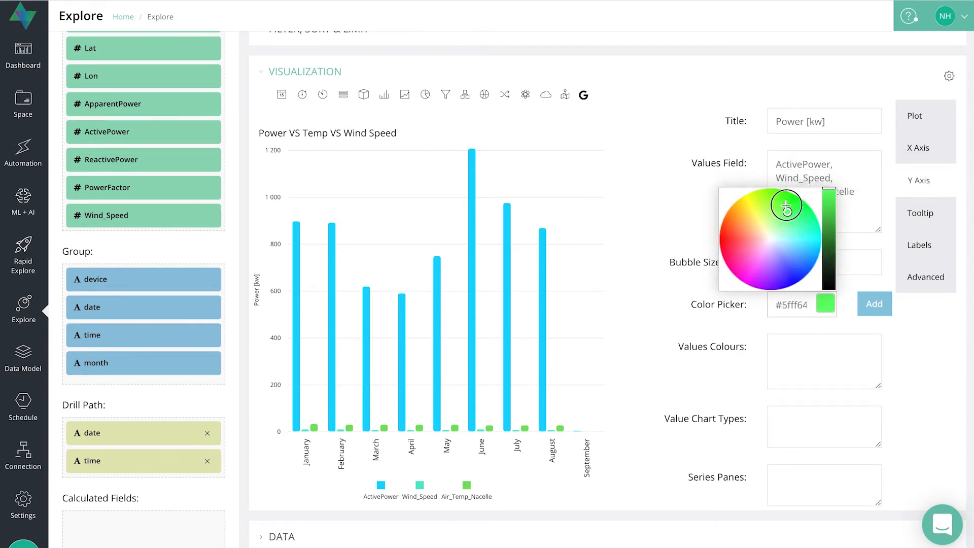
left_click(865, 304)
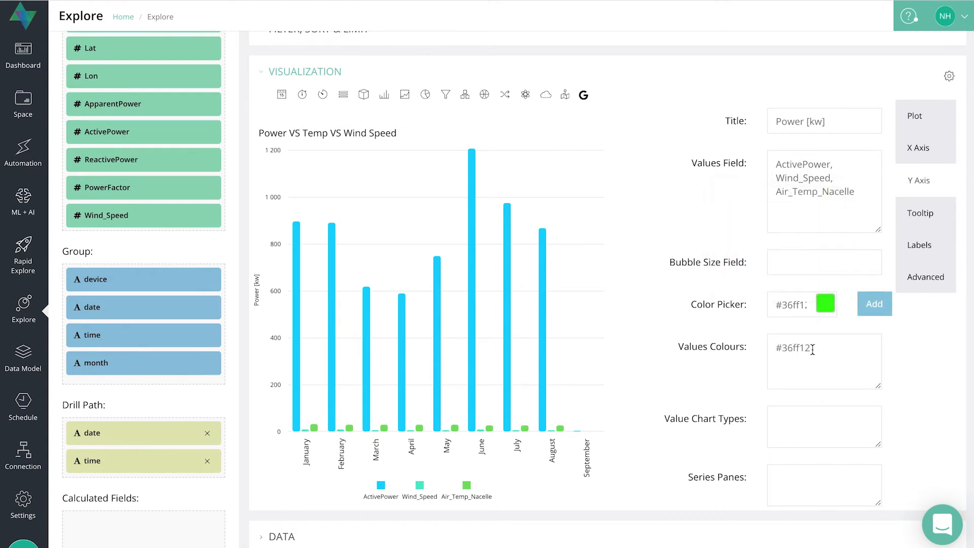
Add a red colour #ff0e0a and a purple colour #a11eff to the value colours.
left_click(826, 304)
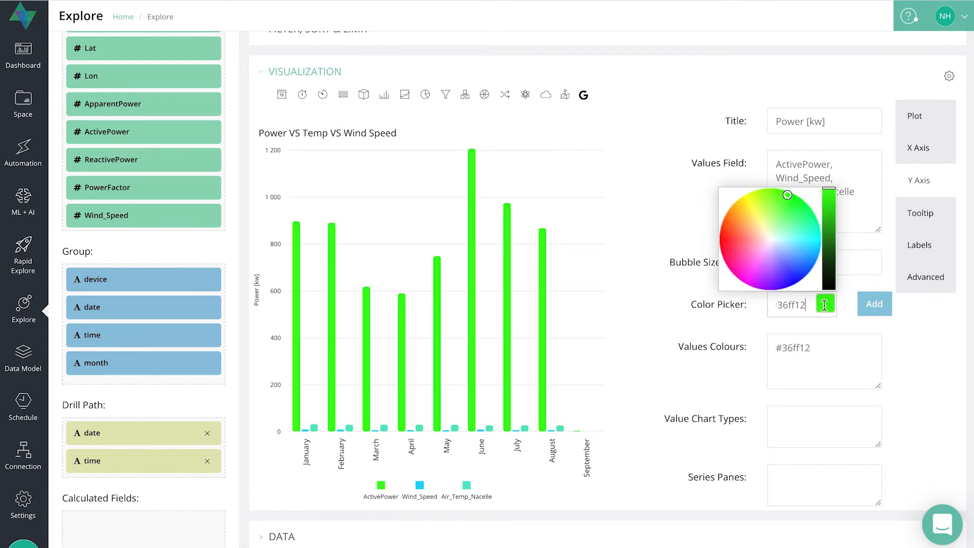
left_click_drag(747, 242, 723, 237)
left_click(873, 305)
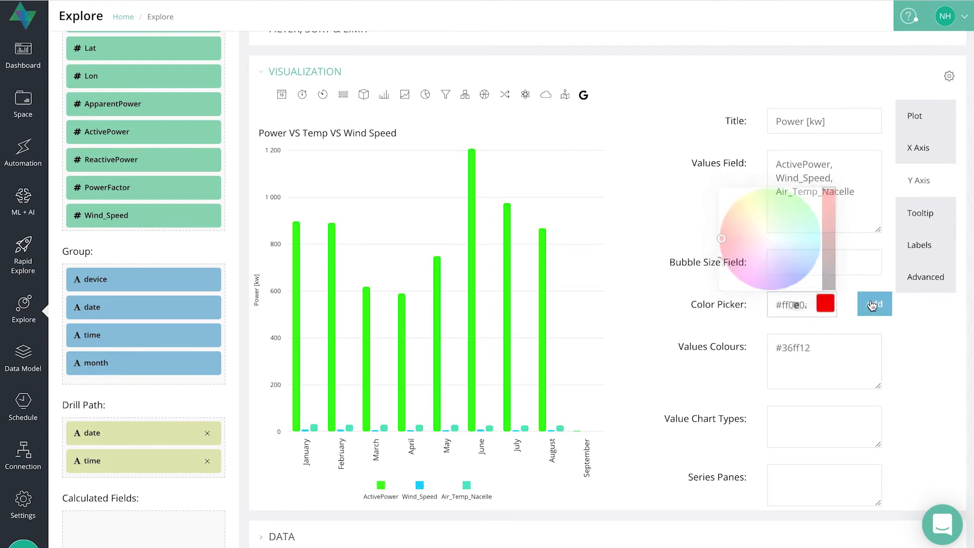
left_click(826, 303)
left_click(783, 273)
left_click_drag(783, 274, 767, 284)
left_click(878, 307)
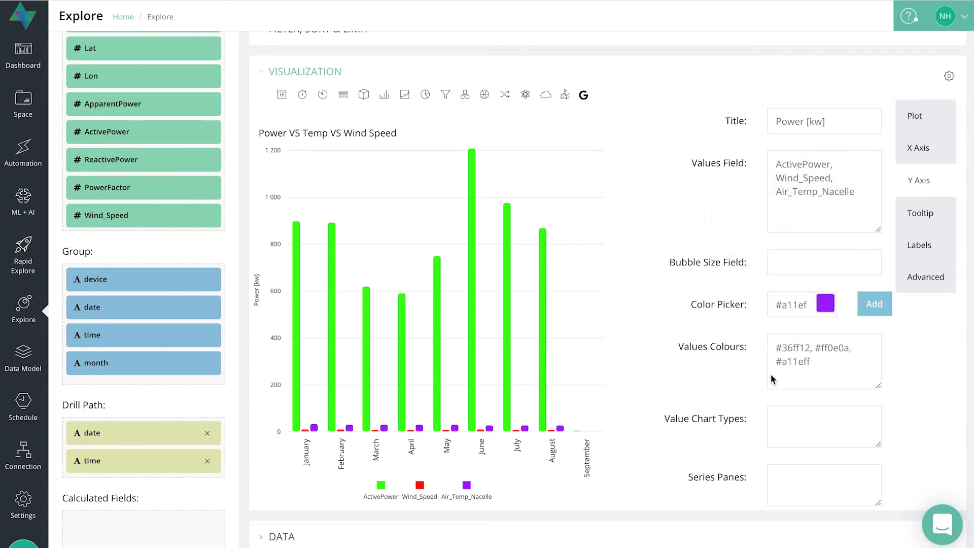
Set the Y-axis value chart types to bar,spline,line.
scroll(709, 334, "down", 3)
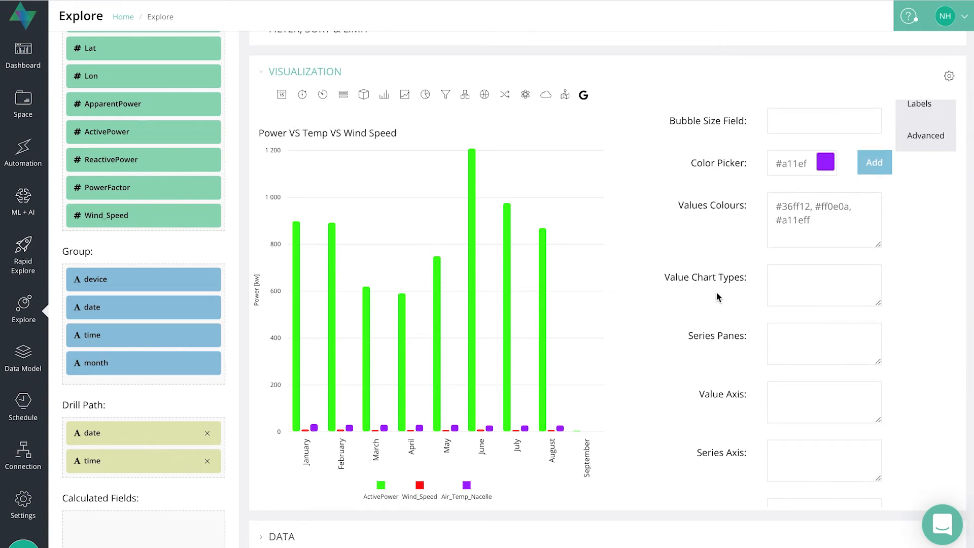
scroll(717, 295, "up", 3)
scroll(717, 294, "down", 3)
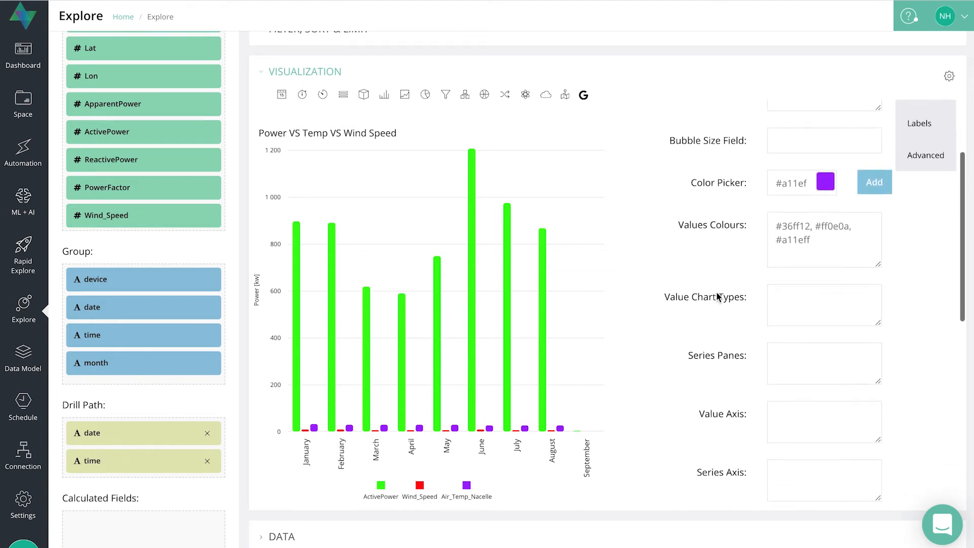
left_click(793, 296)
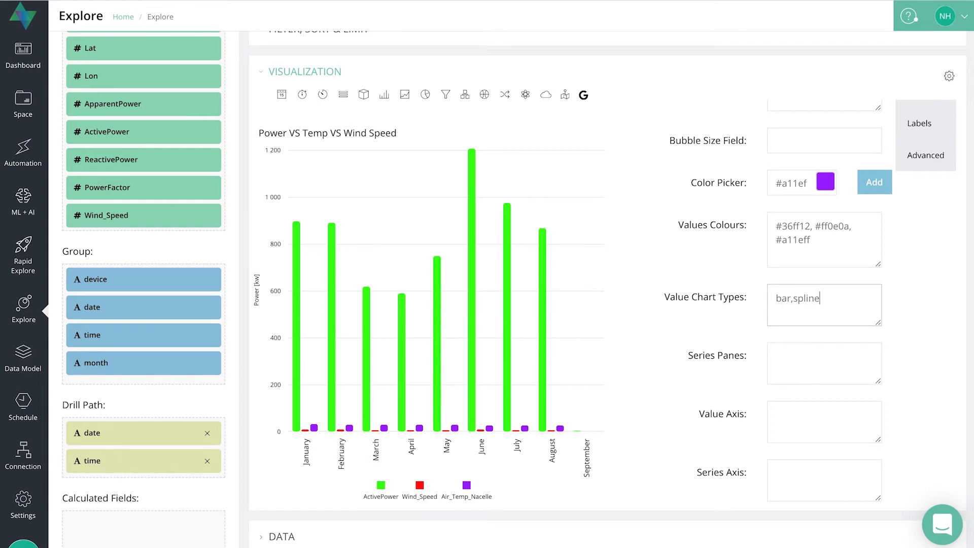
type(",li")
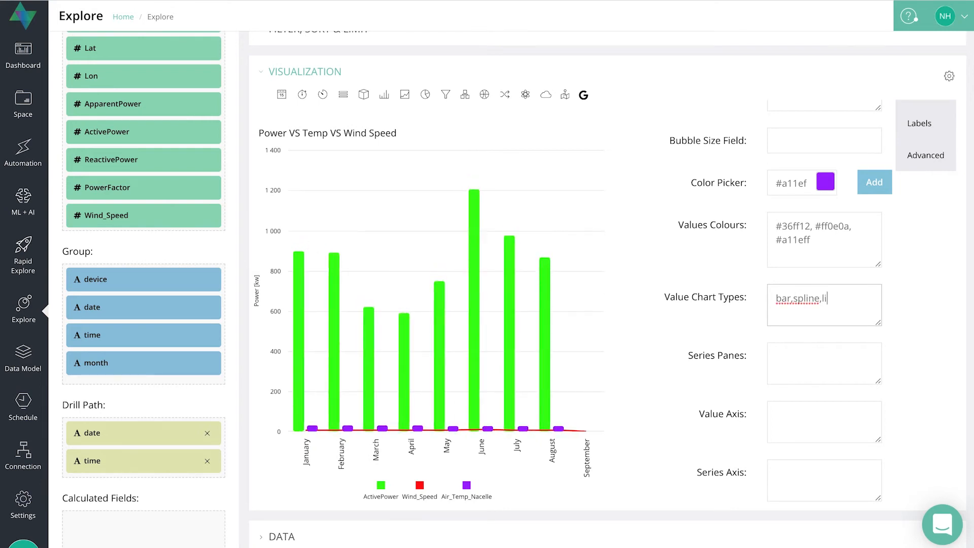
type("ne")
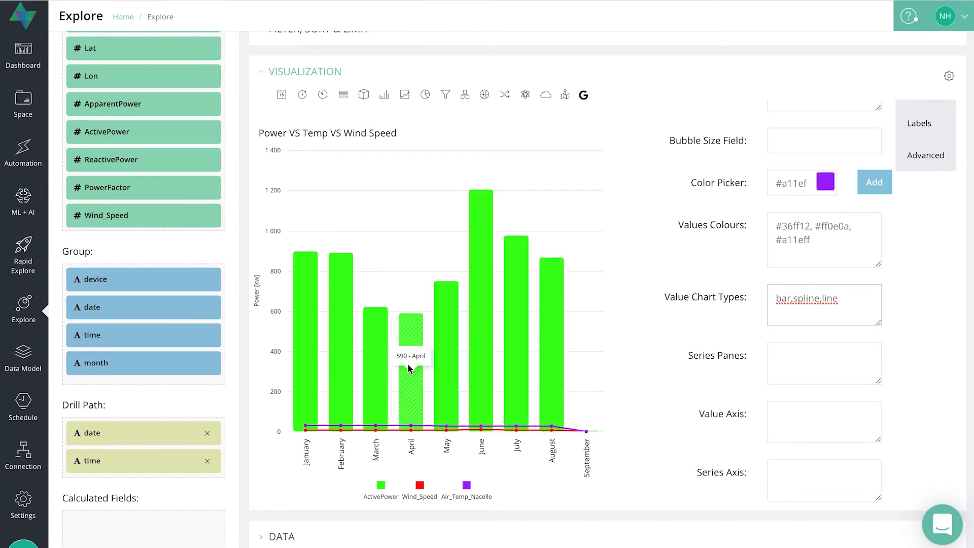
Enter Power,Wind,Temp in the Panes field of the Plot options.
scroll(759, 326, "down", 1)
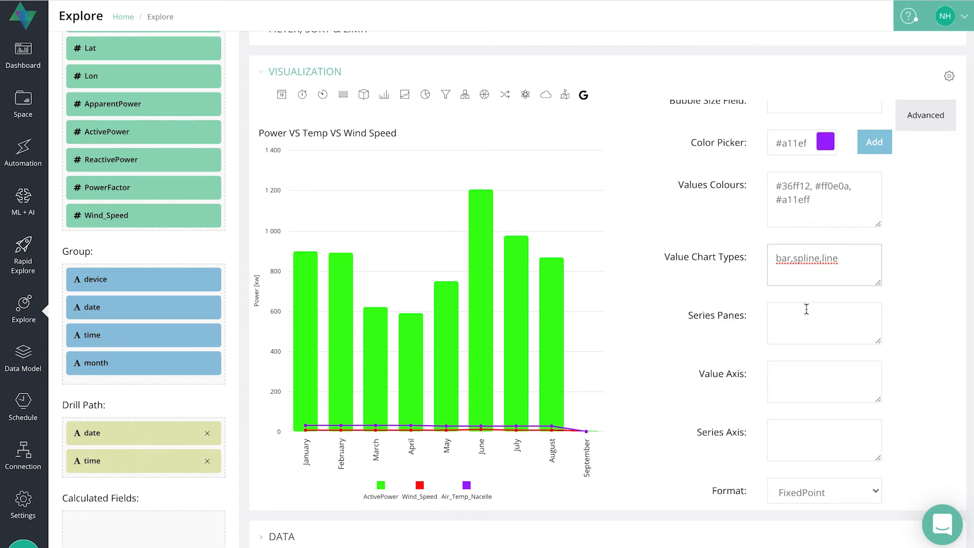
scroll(891, 254, "up", 5)
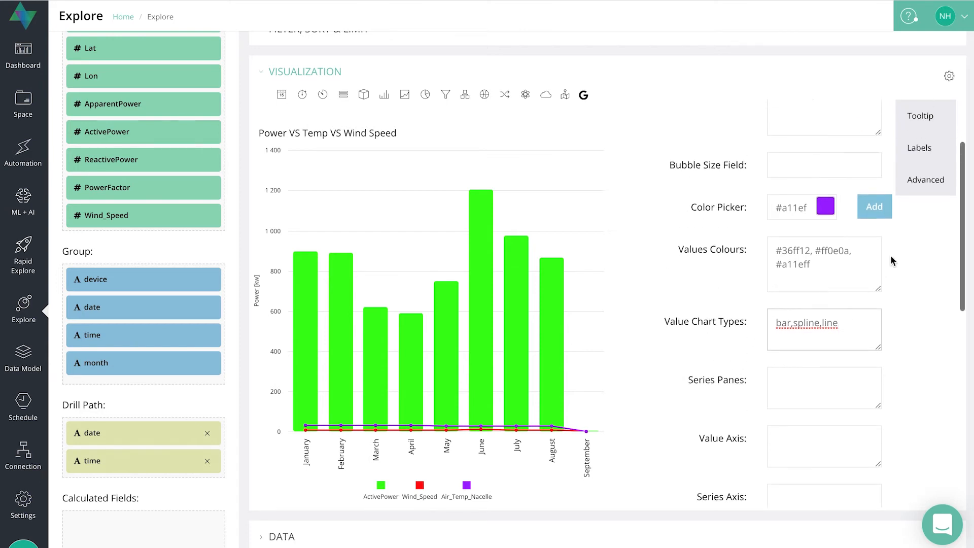
left_click(920, 147)
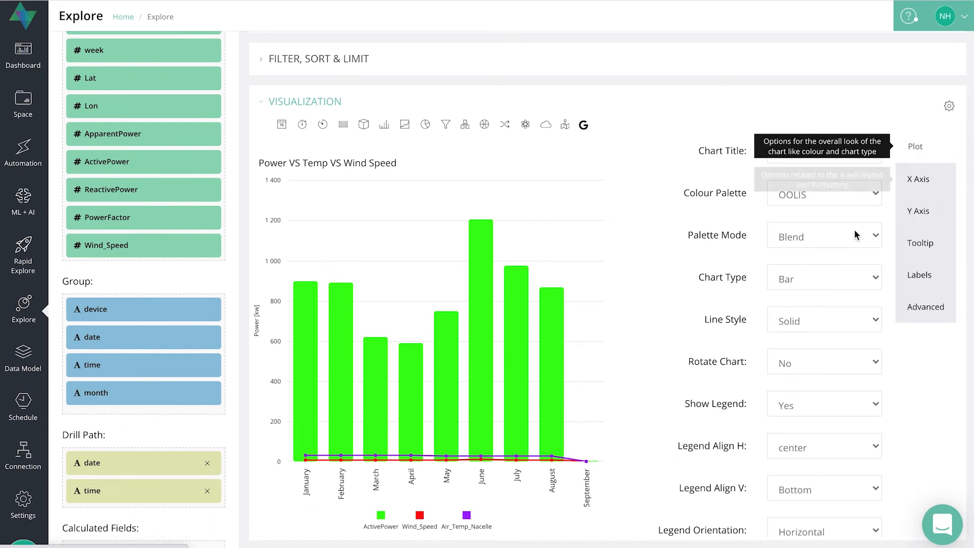
scroll(812, 284, "down", 7)
scroll(782, 348, "down", 1)
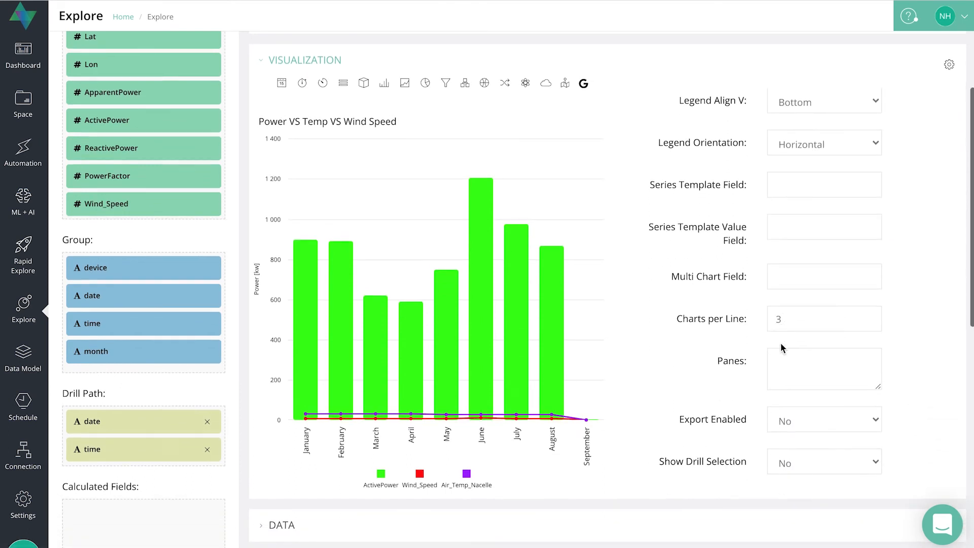
left_click(772, 361)
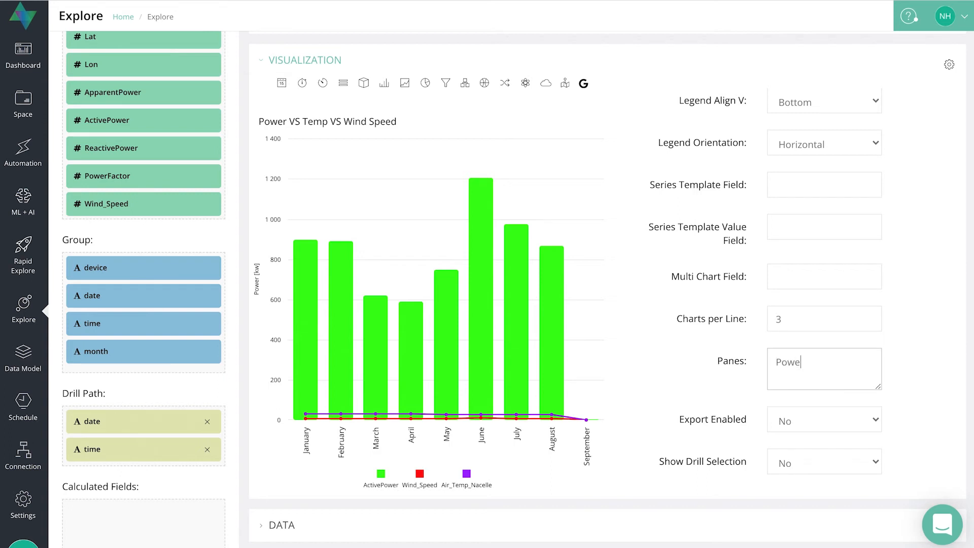
type("Power,W")
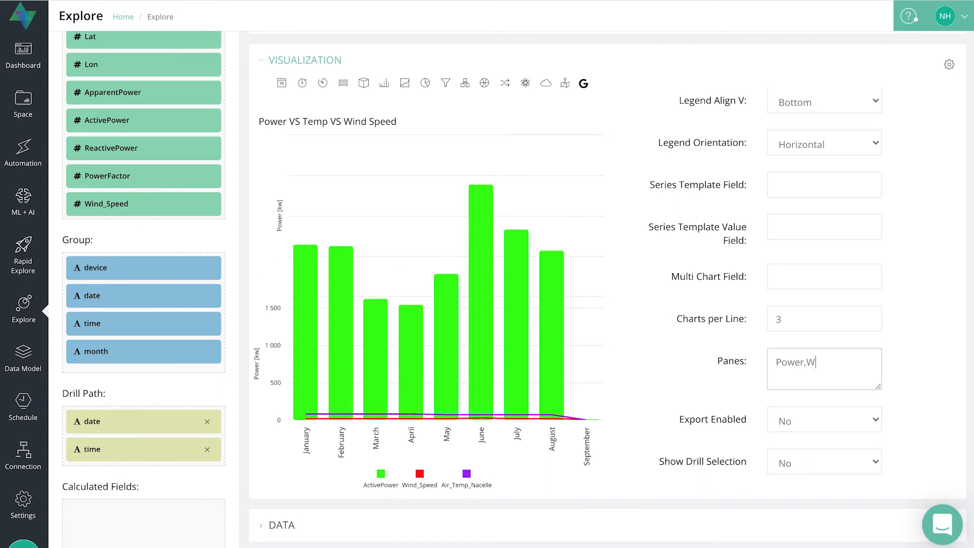
type("ind,T")
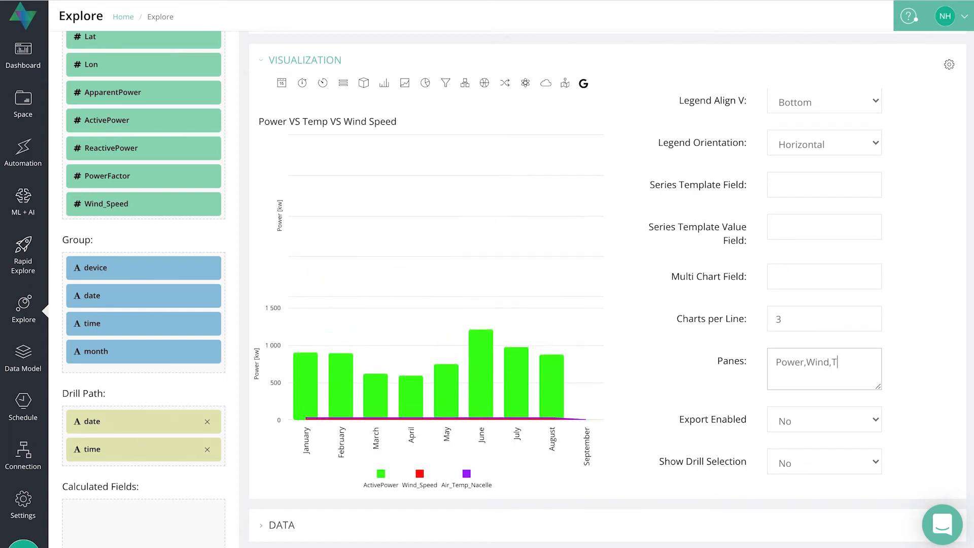
type("emp")
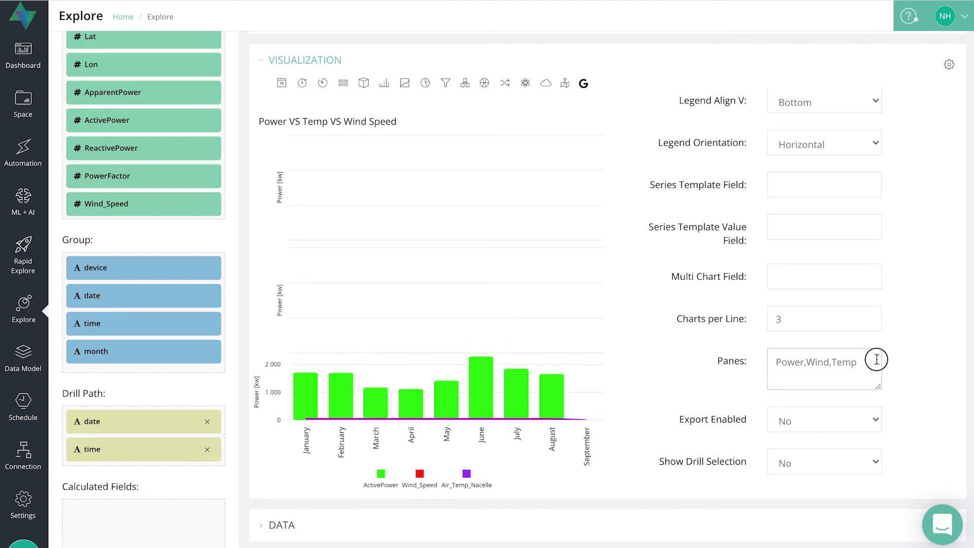
Copy the panes text and paste Power,Wind,Temp into the Y-axis Series Panes field.
left_click_drag(874, 358, 769, 355)
key("ctrl+c")
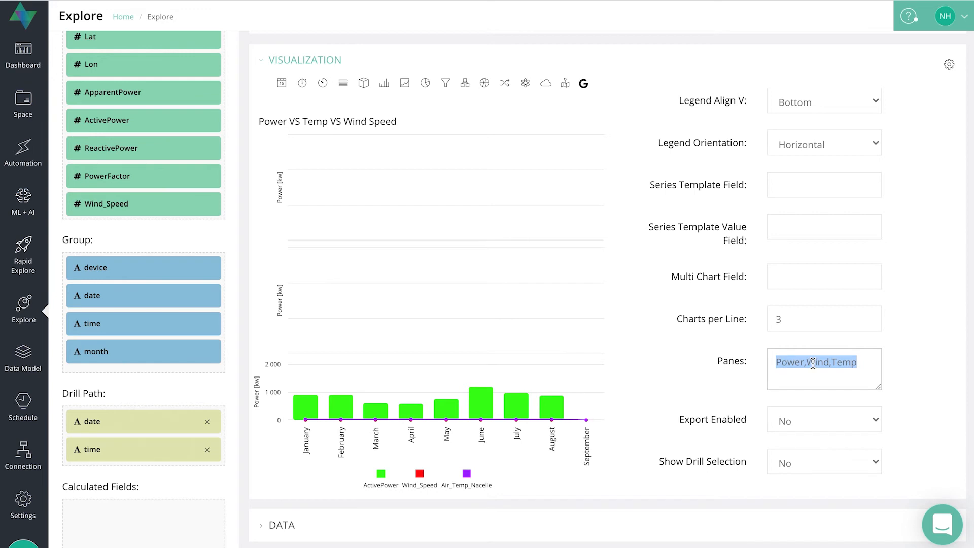
scroll(931, 254, "up", 7)
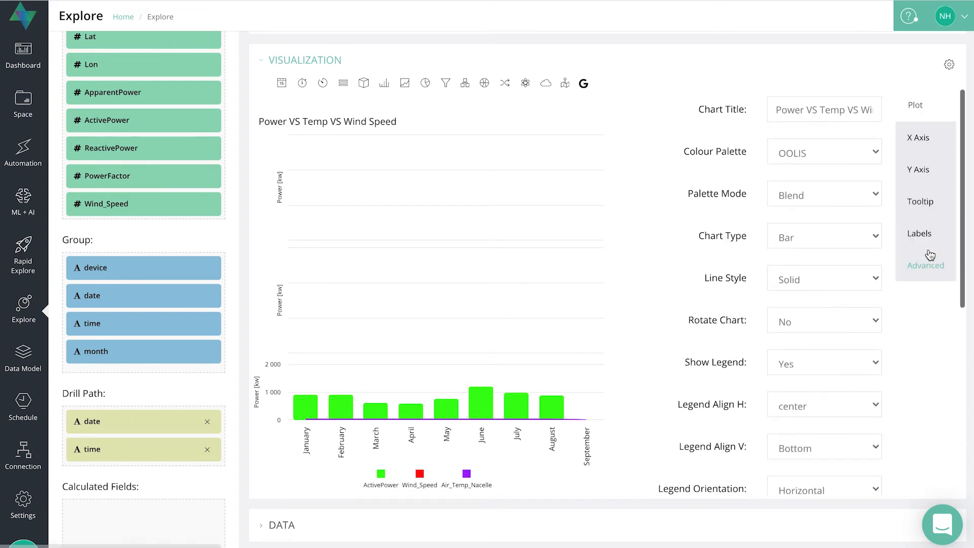
left_click(921, 172)
scroll(827, 256, "down", 4)
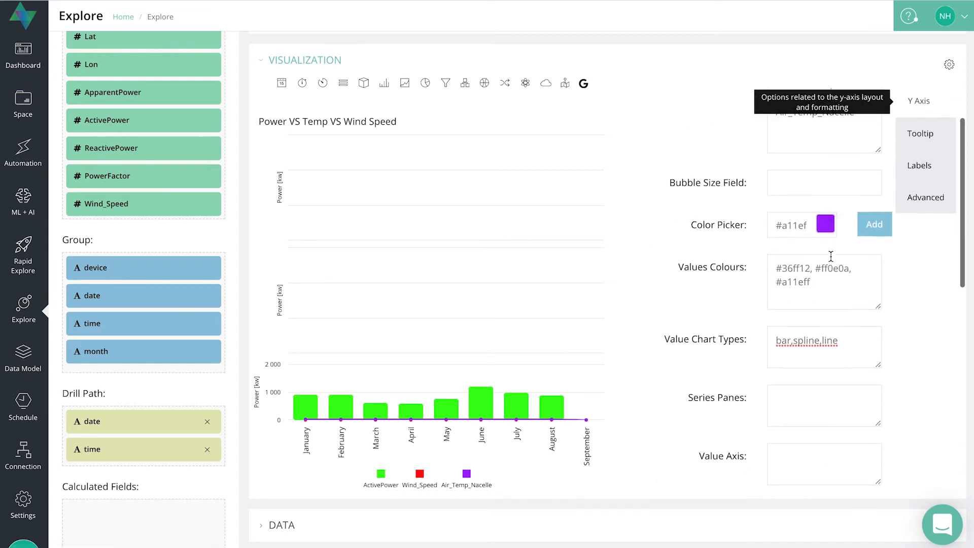
left_click(790, 267)
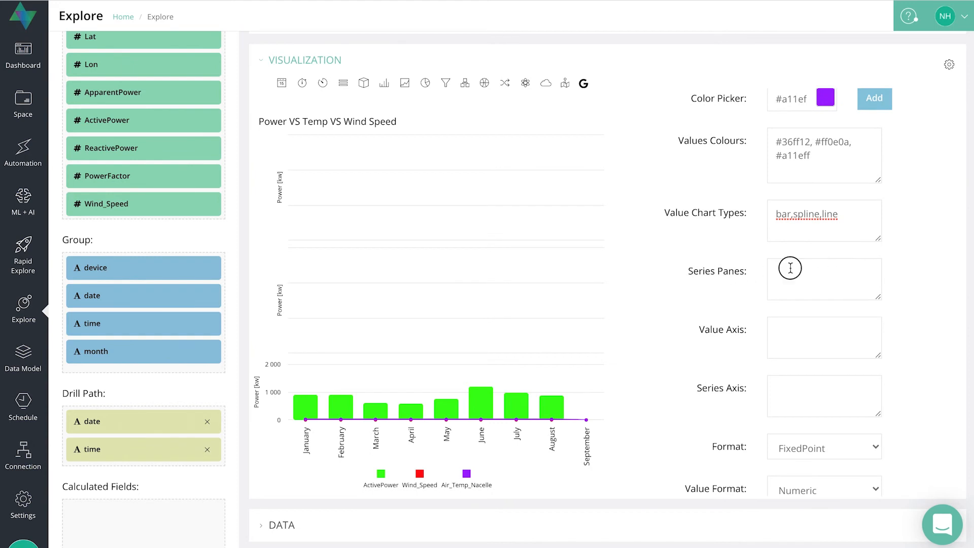
key("ctrl+v")
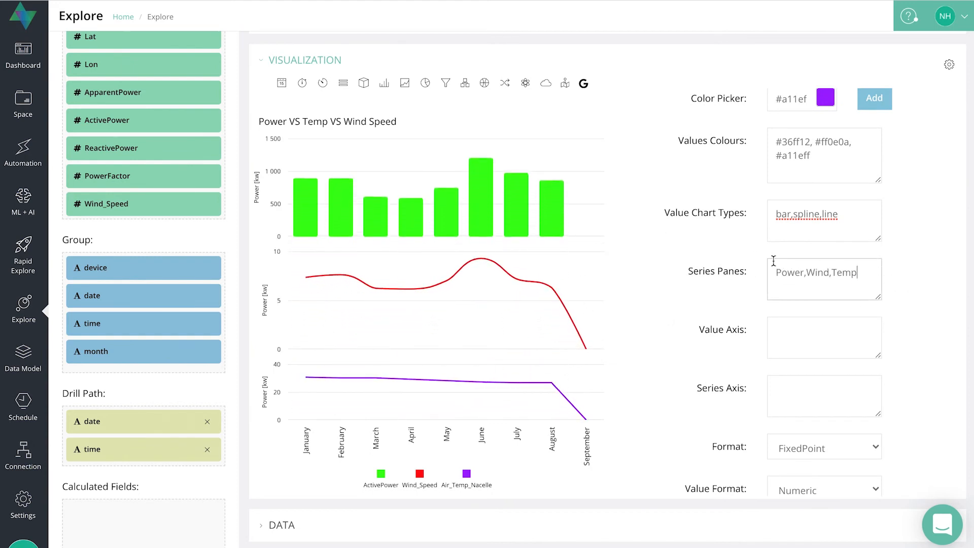
scroll(595, 265, "down", 2)
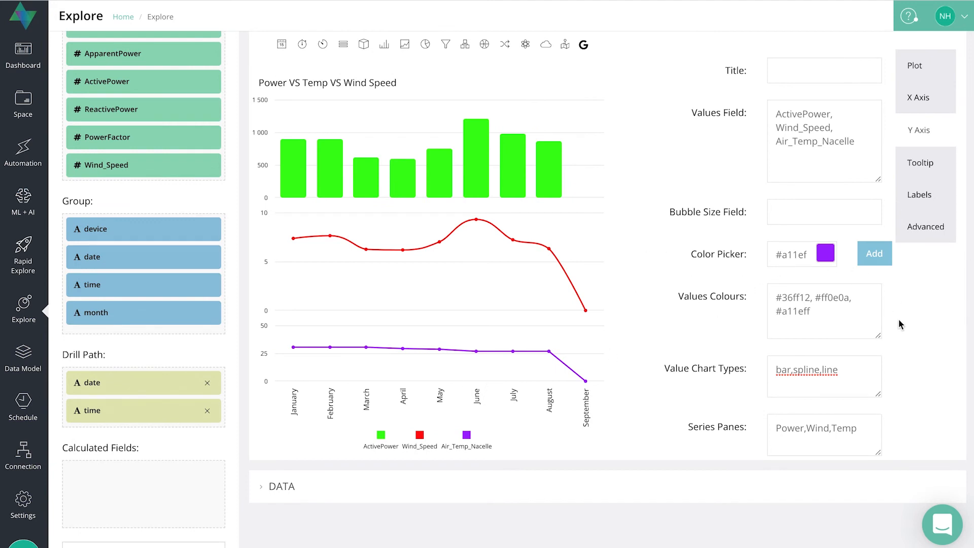
Clear the Y-axis Series Panes field.
scroll(906, 315, "down", 4)
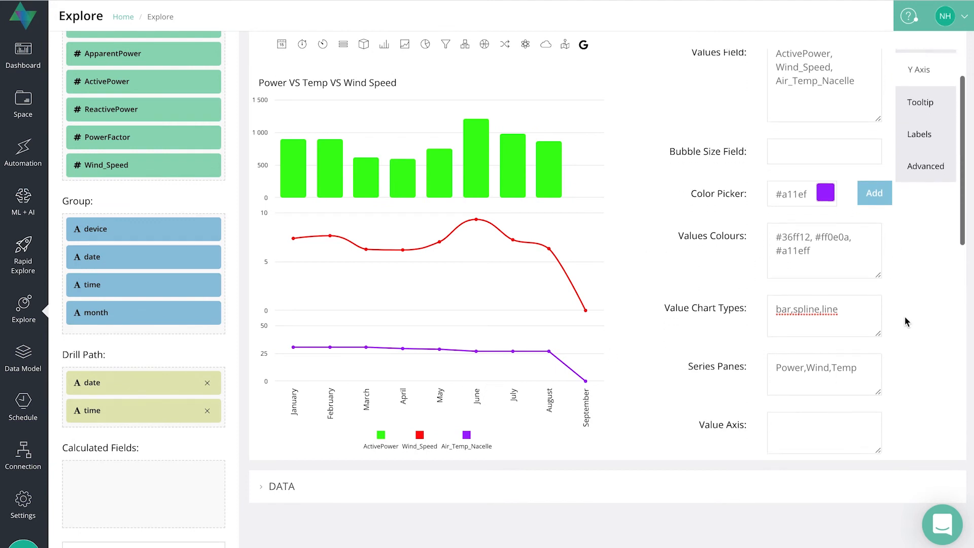
scroll(905, 320, "up", 1)
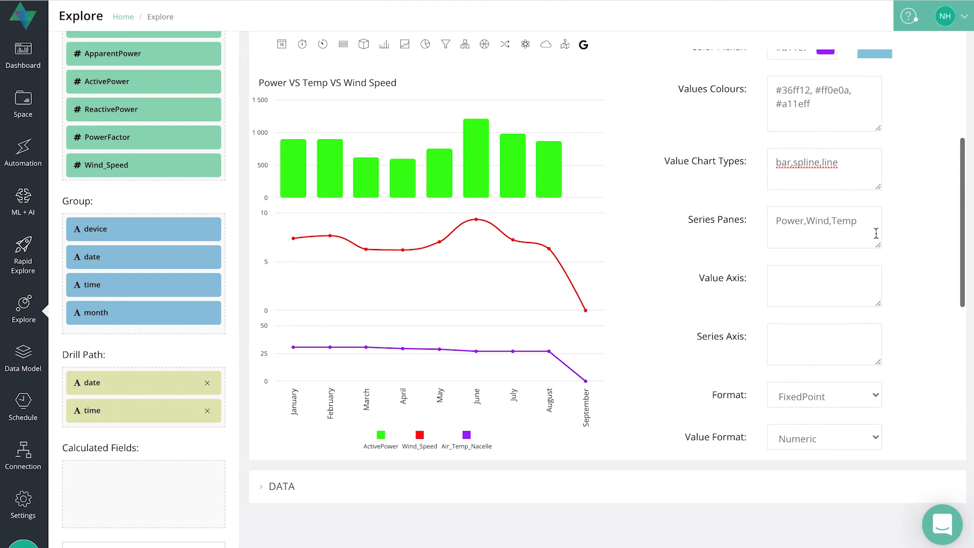
left_click_drag(868, 229, 760, 230)
key("BackSpace")
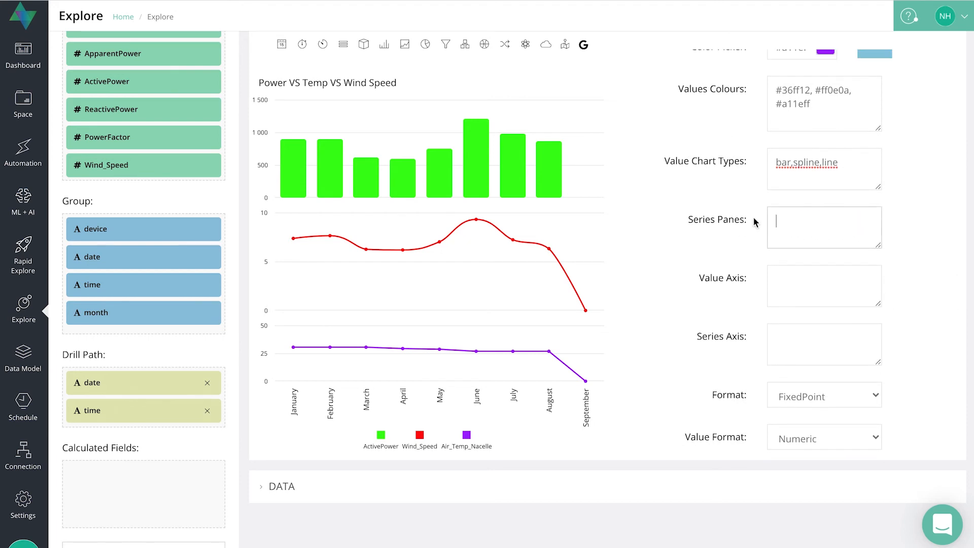
Clear the Panes field in the Plot options and rerun the chart.
scroll(915, 184, "up", 4)
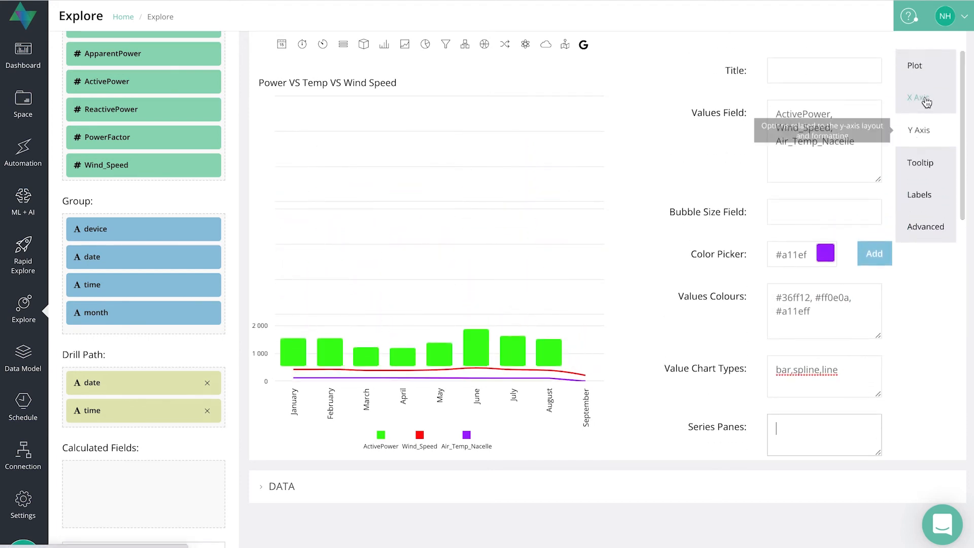
left_click(916, 66)
scroll(867, 277, "down", 6)
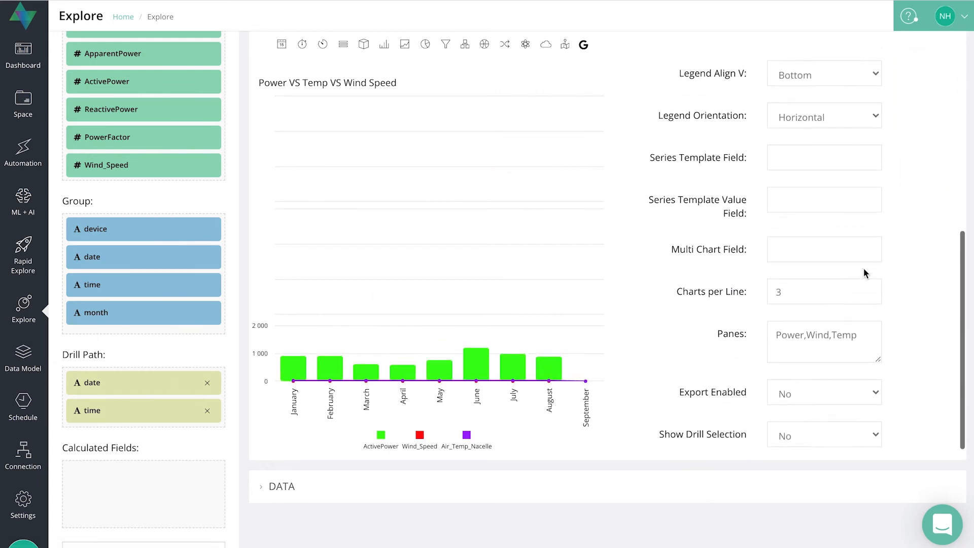
left_click_drag(867, 327, 716, 327)
key("BackSpace")
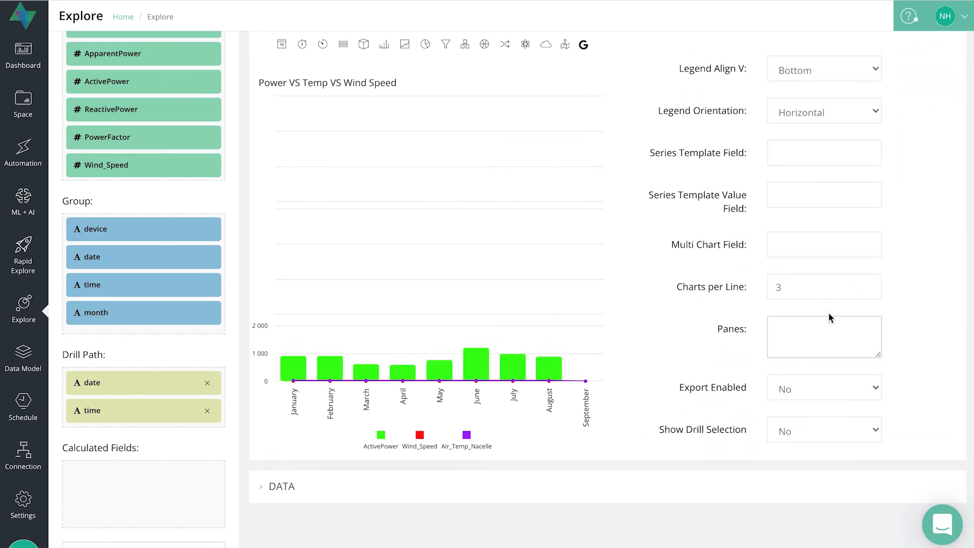
scroll(957, 305, "up", 10)
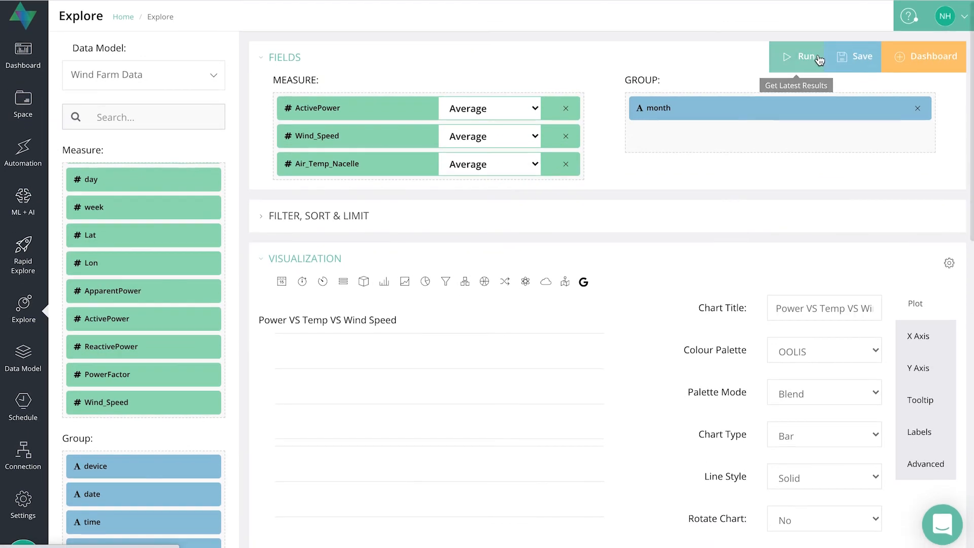
left_click(818, 57)
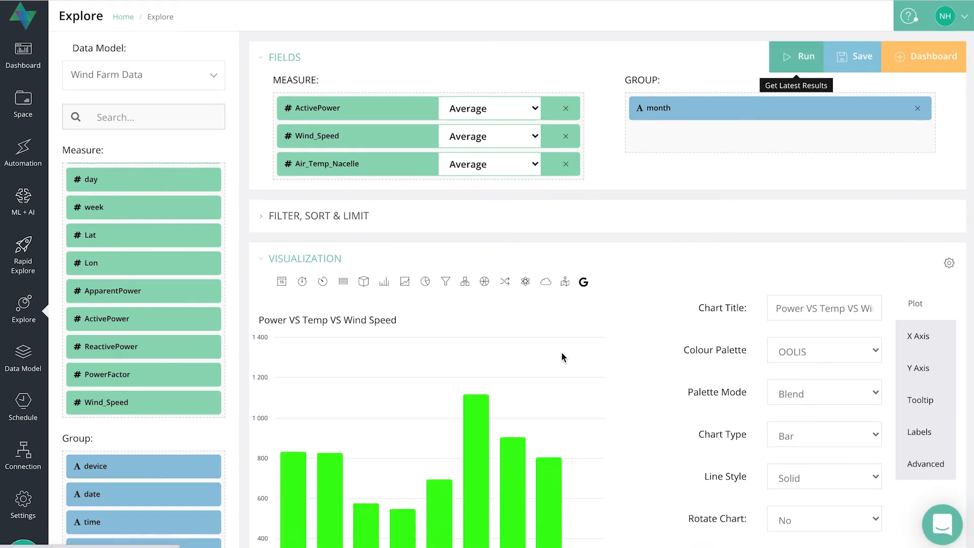
Copy the Y-axis Values Field list and paste it into both the Value Axis and Series Axis fields.
scroll(561, 352, "down", 3)
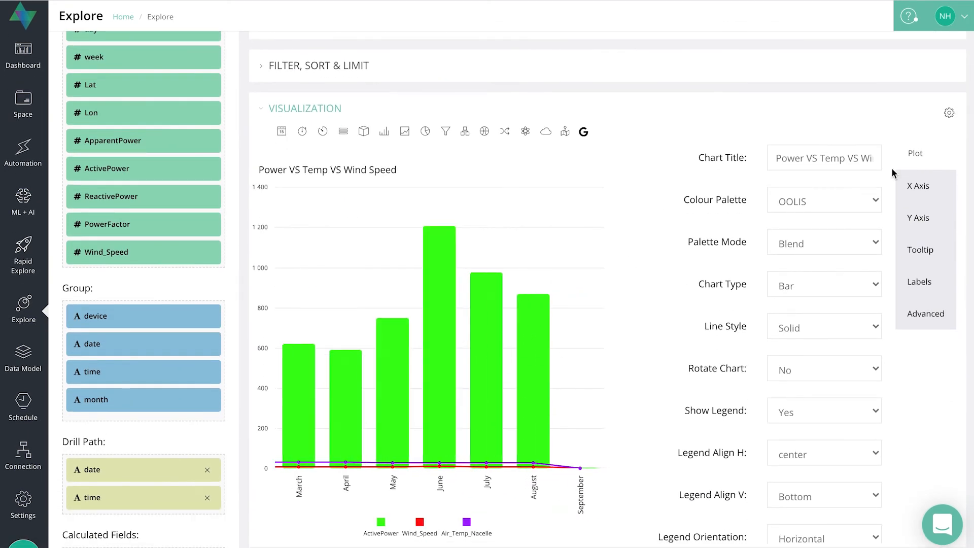
left_click(923, 219)
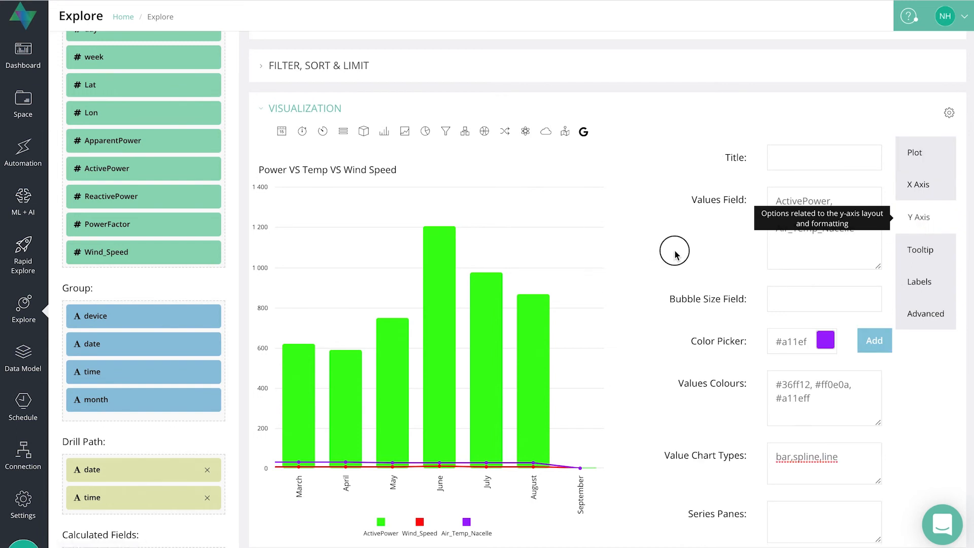
left_click_drag(863, 226, 761, 196)
key("ctrl+c")
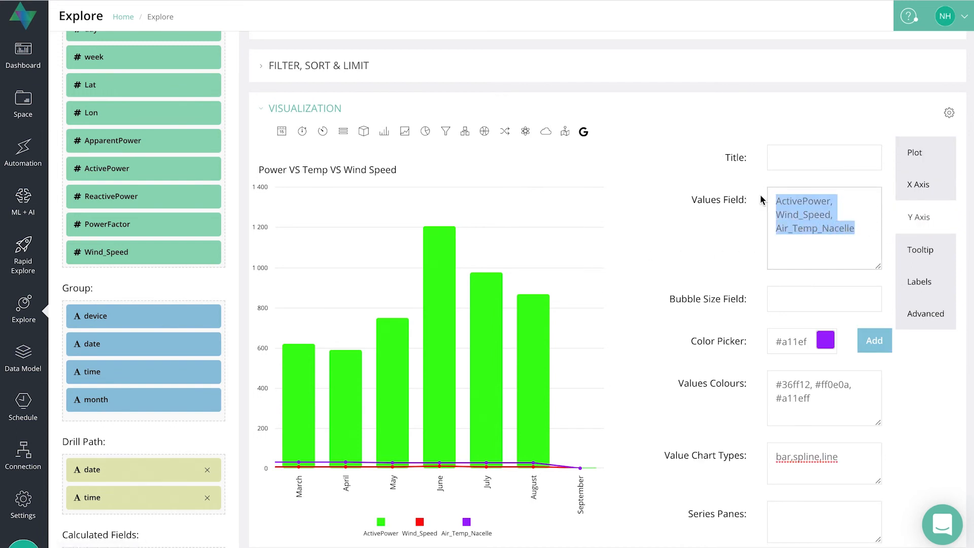
scroll(803, 279, "down", 6)
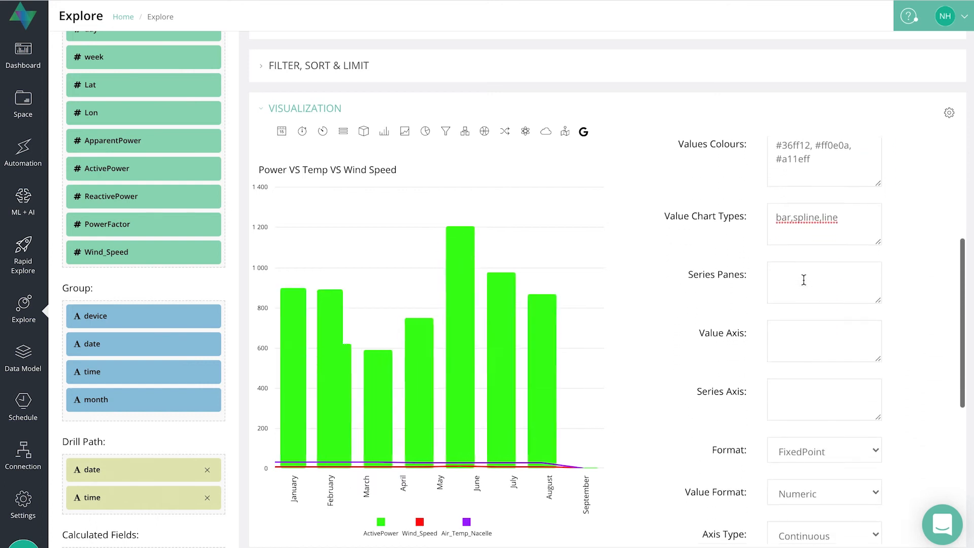
left_click(808, 273)
key("ctrl+v")
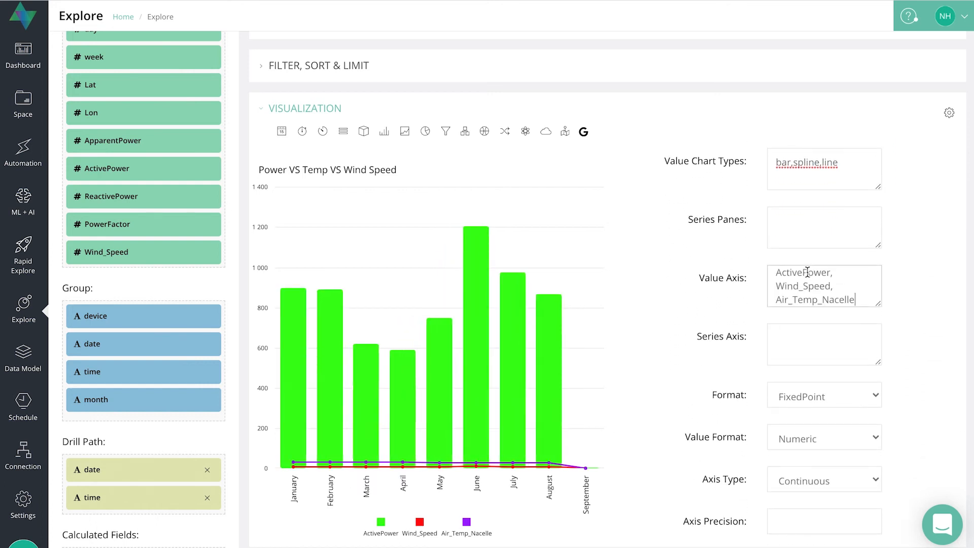
left_click(816, 332)
key("ctrl+v")
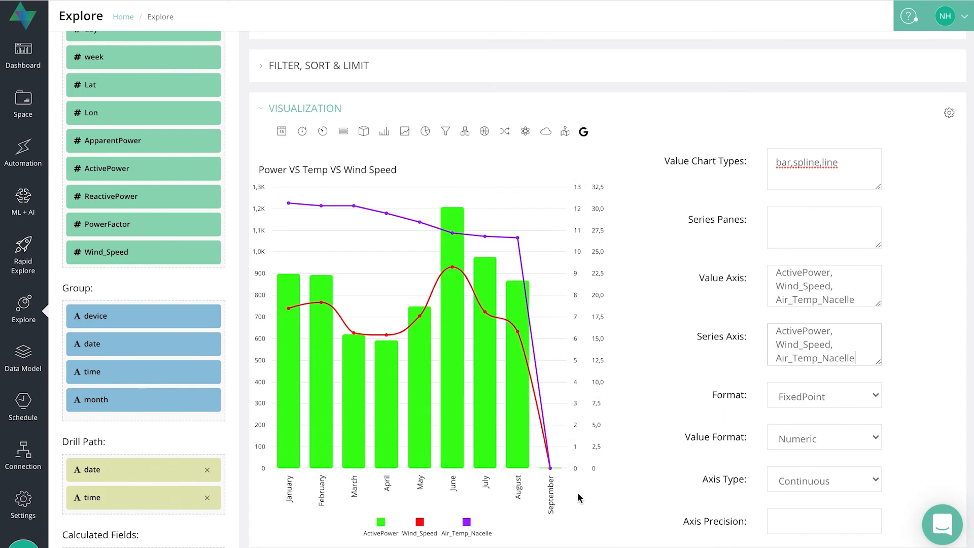
Browse the Format, Value Format and Axis Type options of the Y axis without changing them.
scroll(800, 339, "down", 1)
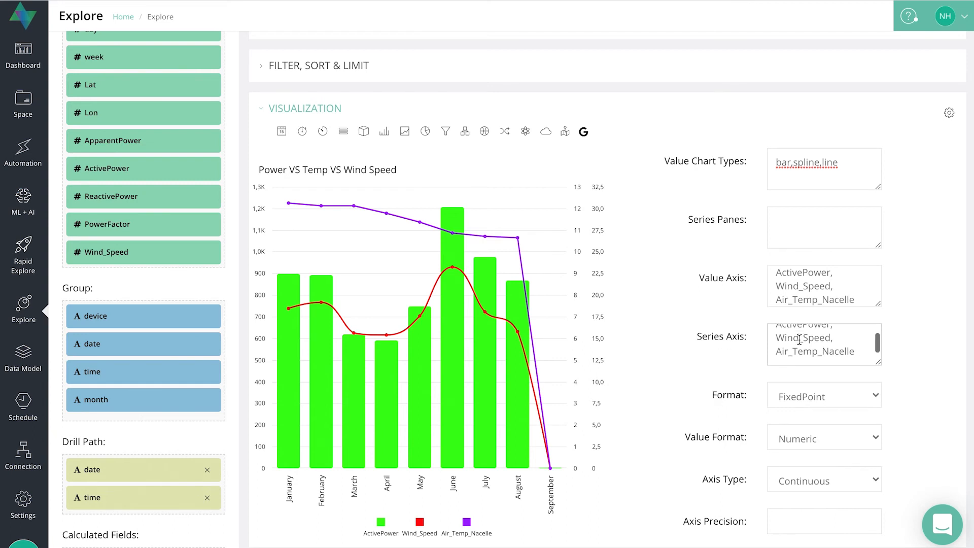
scroll(799, 339, "down", 3)
left_click(846, 324)
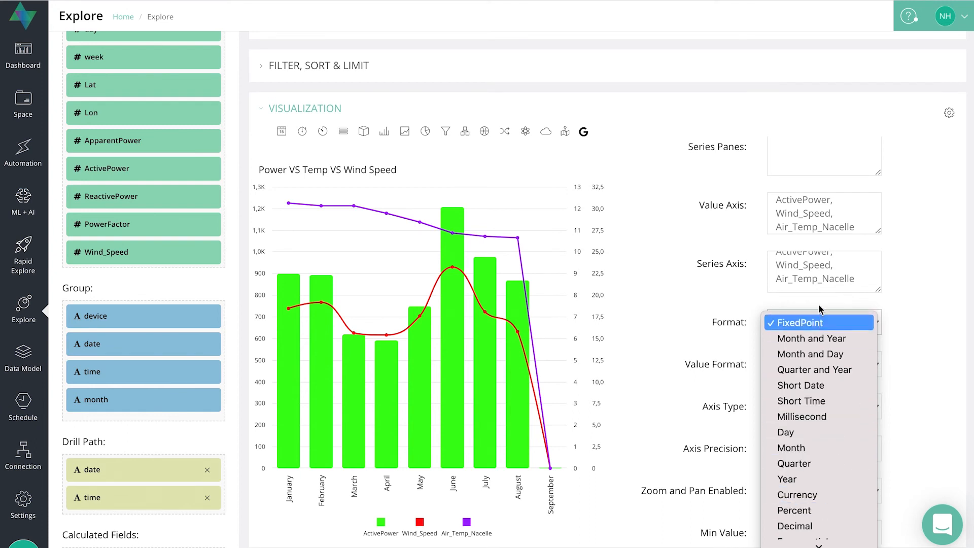
left_click(909, 279)
scroll(911, 329, "down", 3)
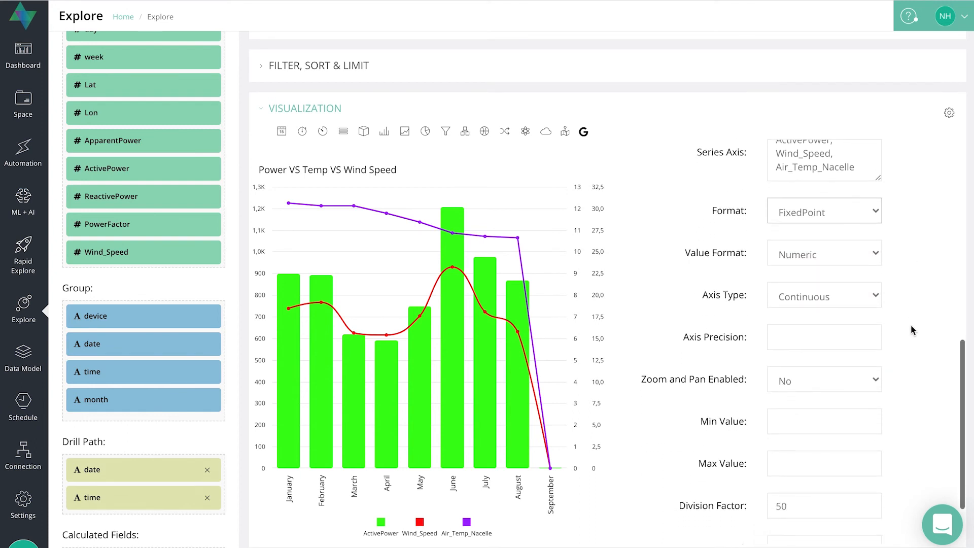
left_click(863, 260)
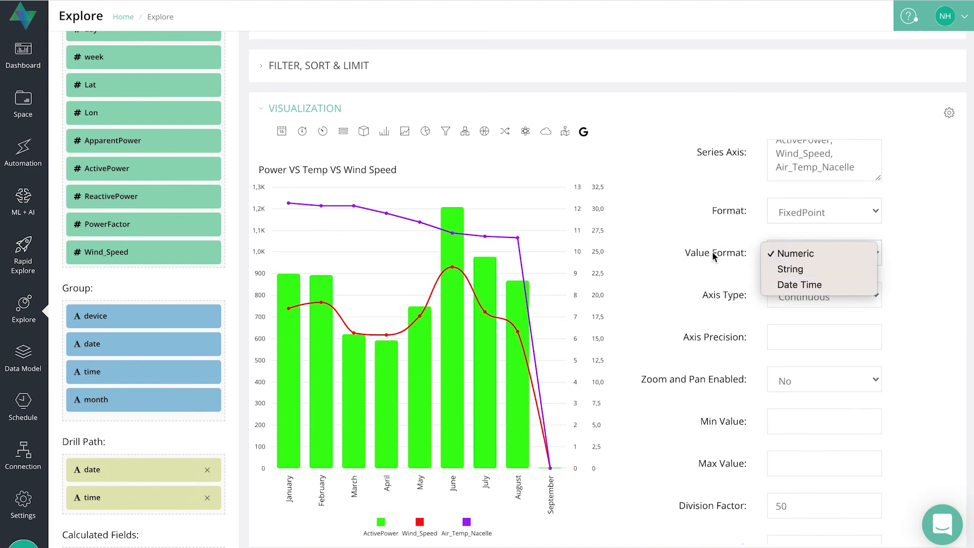
left_click(913, 257)
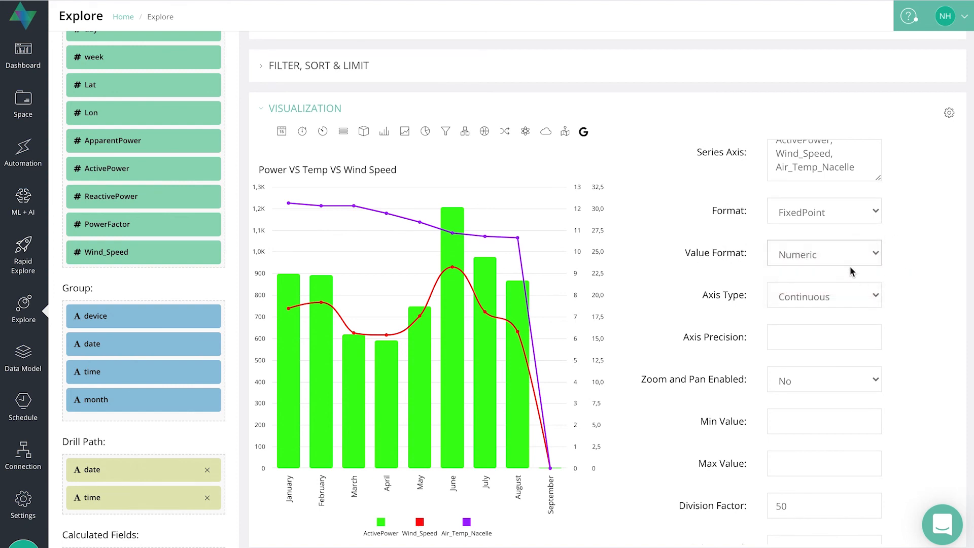
left_click(819, 296)
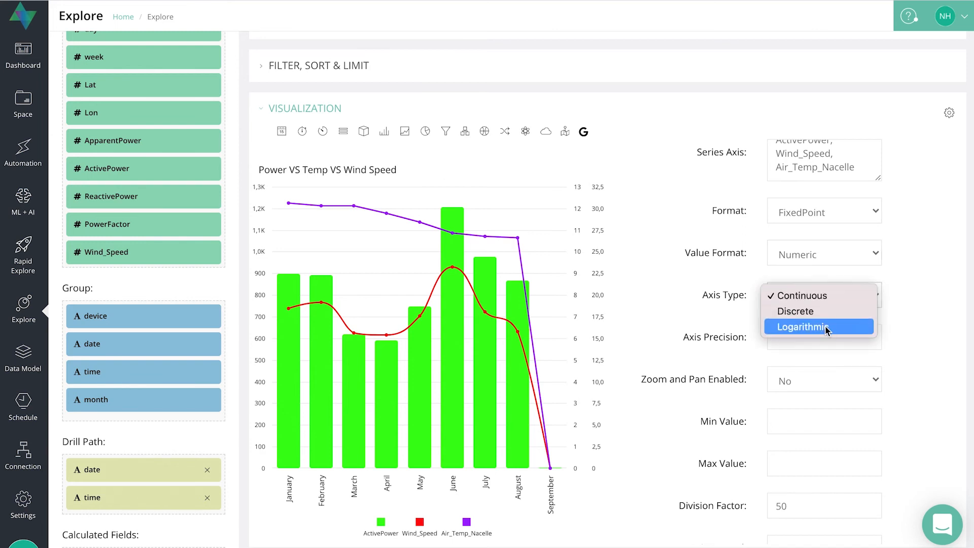
left_click(942, 294)
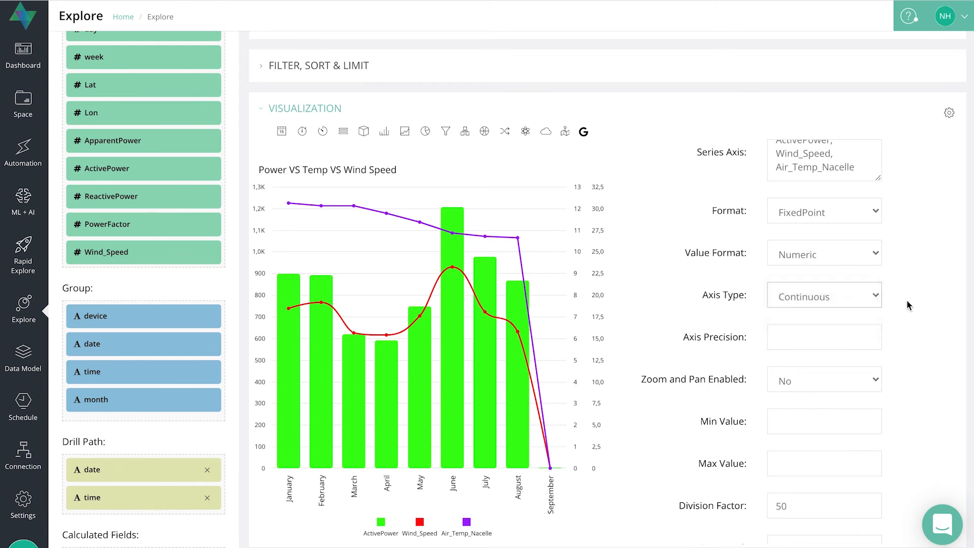
Set Zoom and Pan Enabled to Yes and try zooming into the April to August range of the chart.
left_click(792, 333)
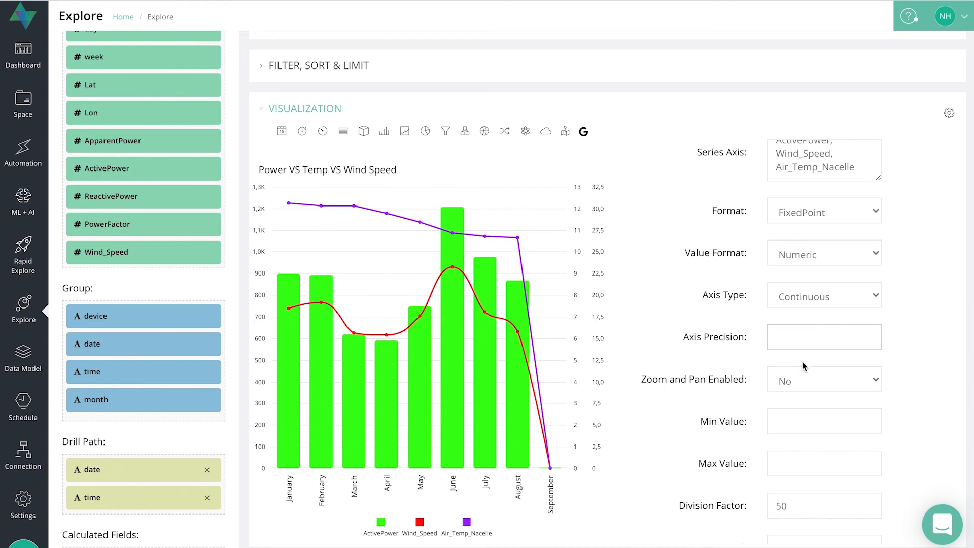
scroll(724, 379, "down", 1)
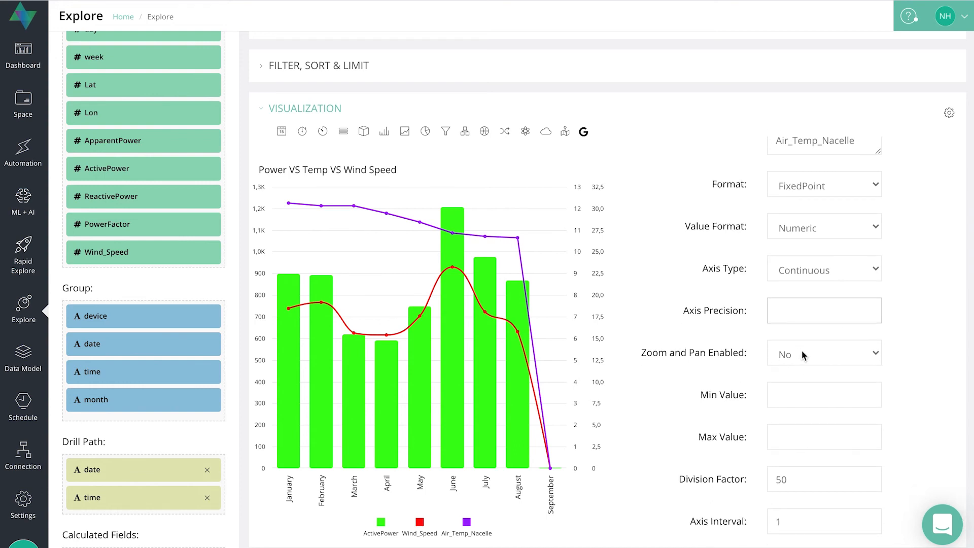
left_click(816, 350)
left_click(794, 371)
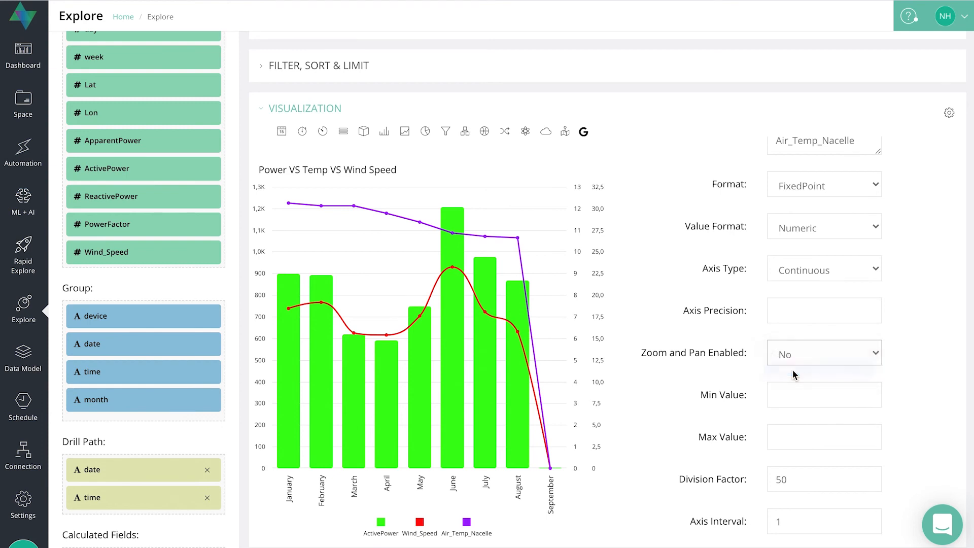
left_click_drag(378, 364, 499, 416)
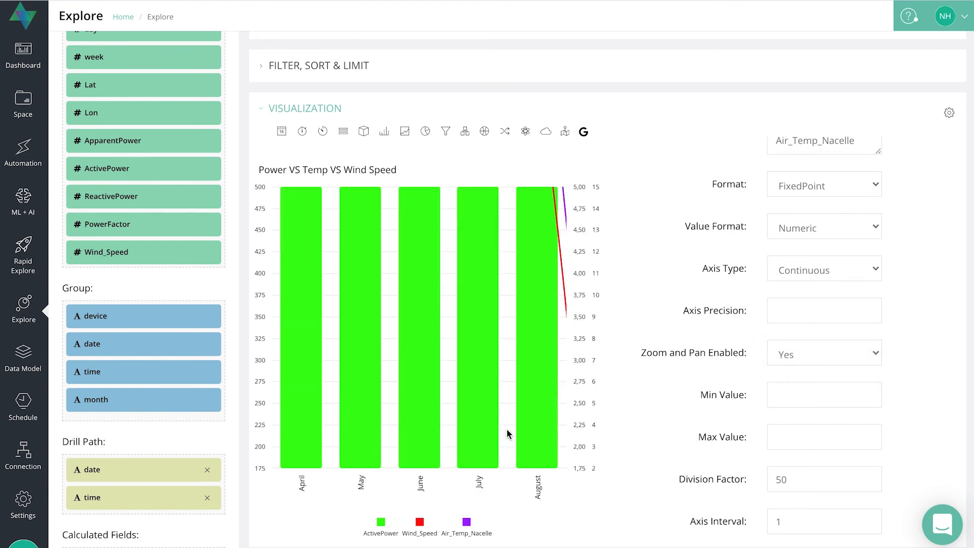
scroll(507, 429, "down", 5)
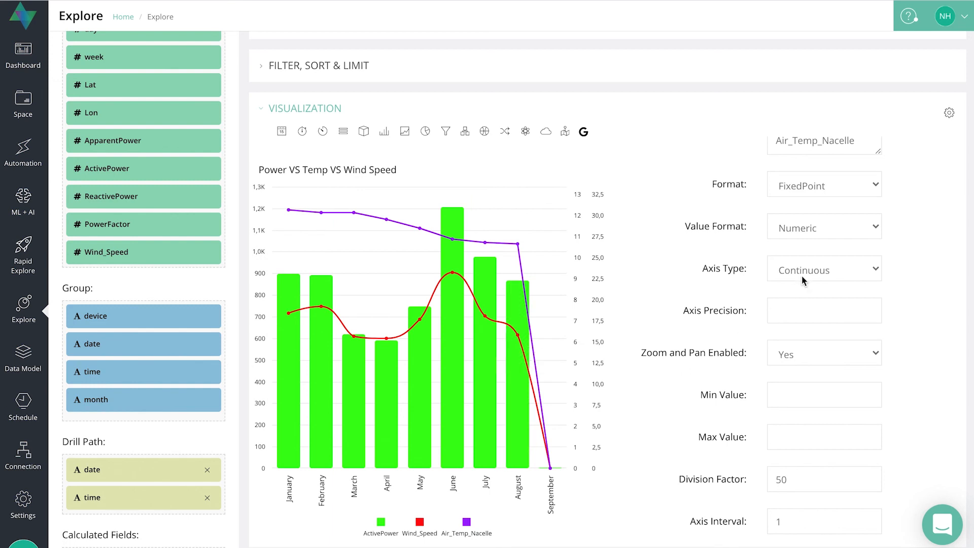
Set the Y-axis Min Value to 100 and Max Value to 1000, then rerun the chart.
scroll(802, 275, "down", 1)
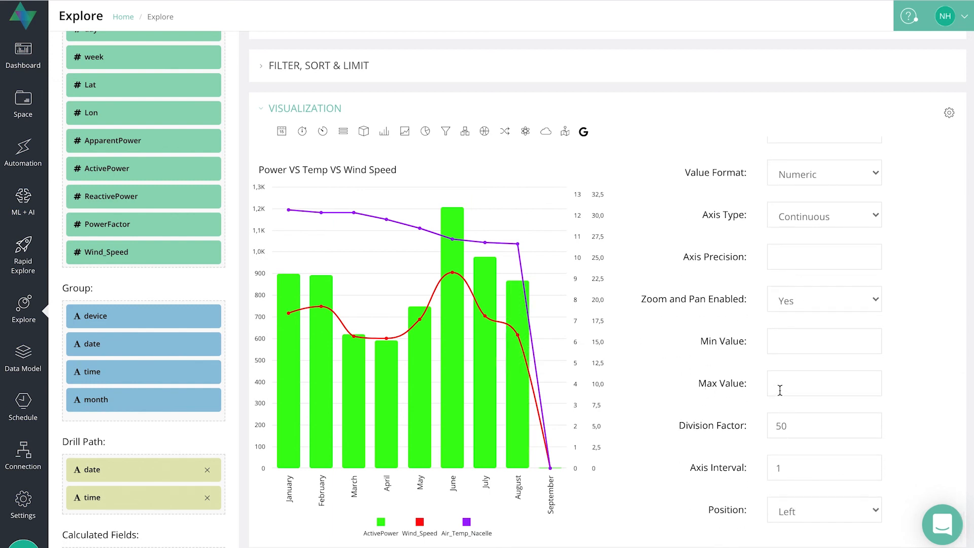
left_click(787, 350)
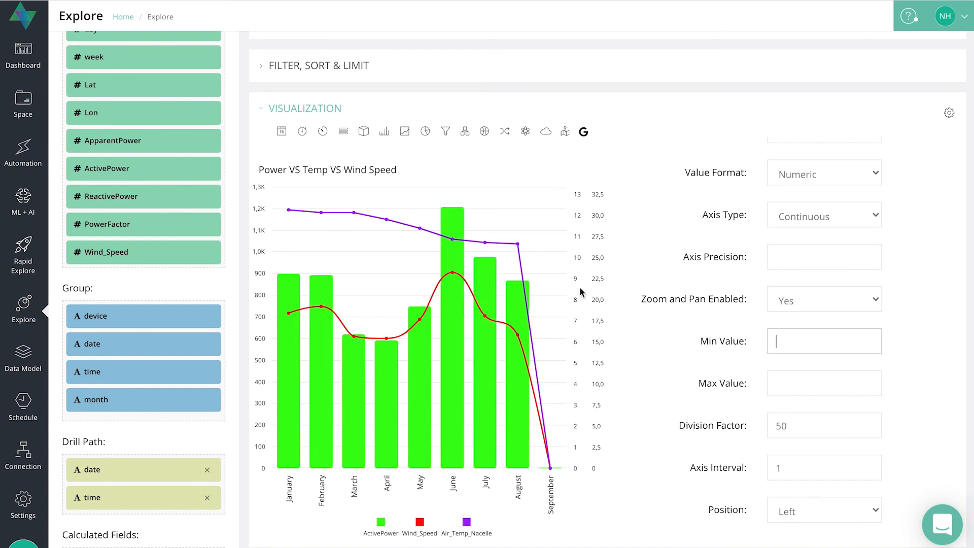
left_click(809, 379)
left_click(803, 345)
type("100")
left_click(809, 384)
type("1000")
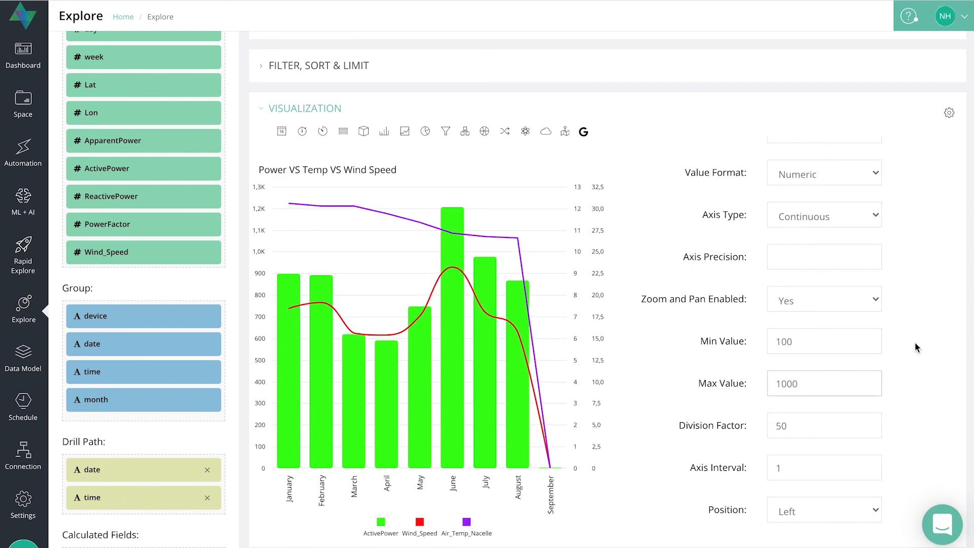
scroll(908, 343, "up", 10)
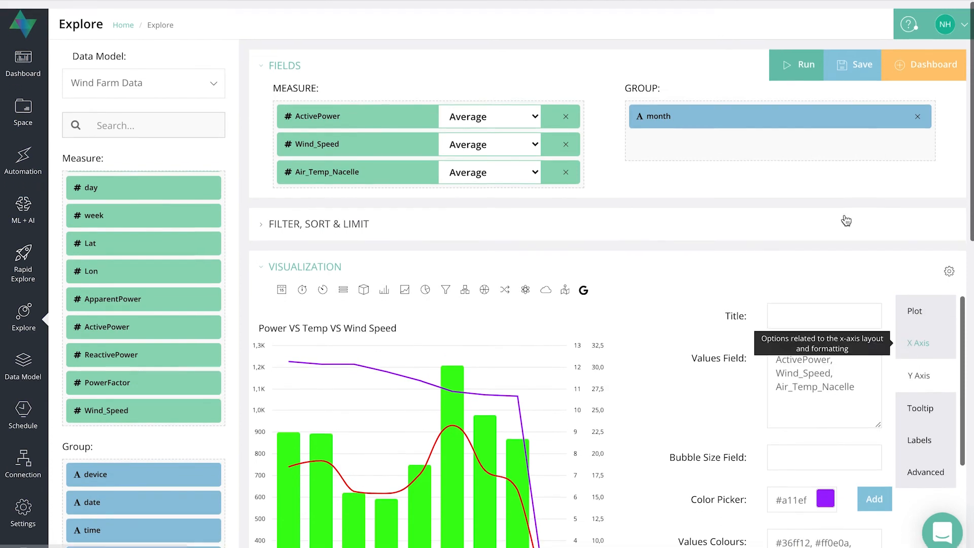
left_click(801, 57)
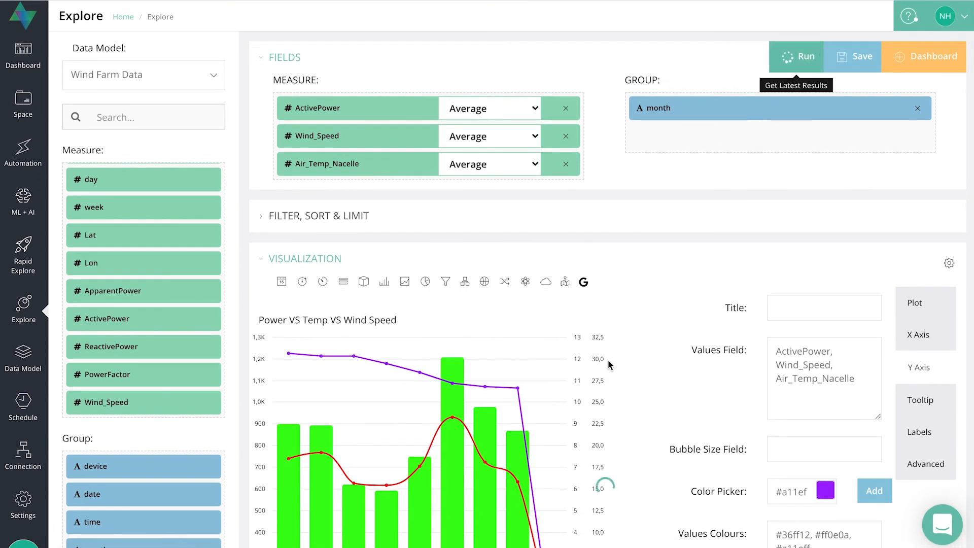
Clear the Y-axis Max Value and Min Value fields.
scroll(578, 398, "down", 3)
scroll(577, 400, "down", 6)
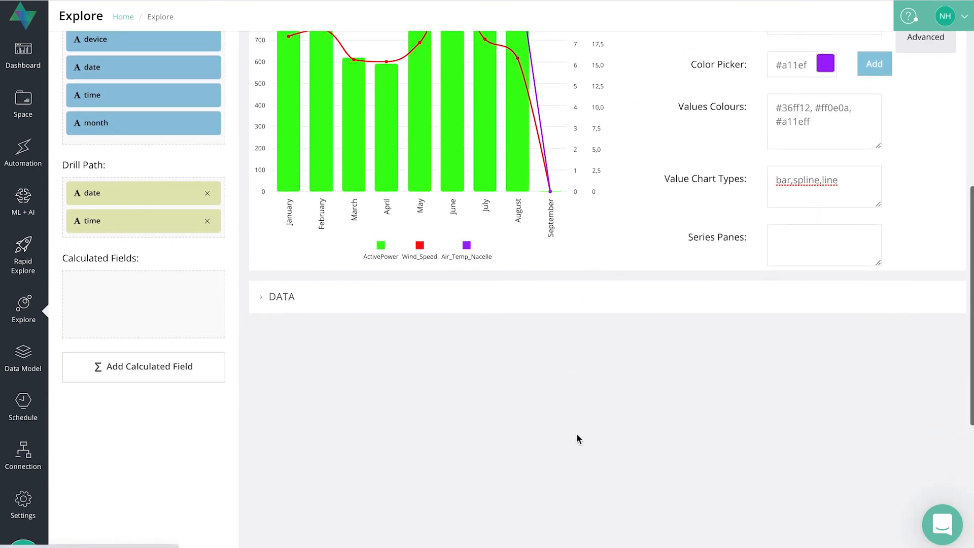
scroll(576, 437, "up", 5)
scroll(827, 276, "down", 10)
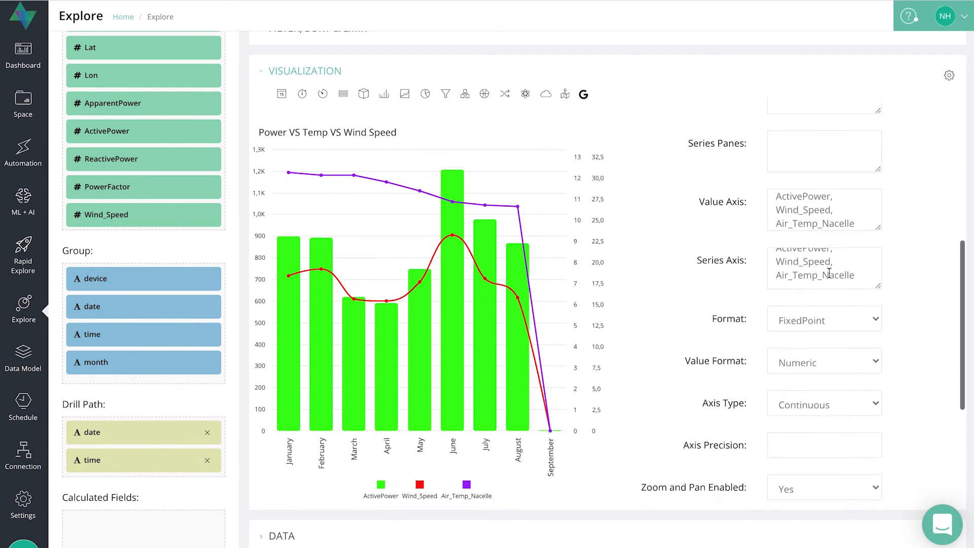
double_click(786, 344)
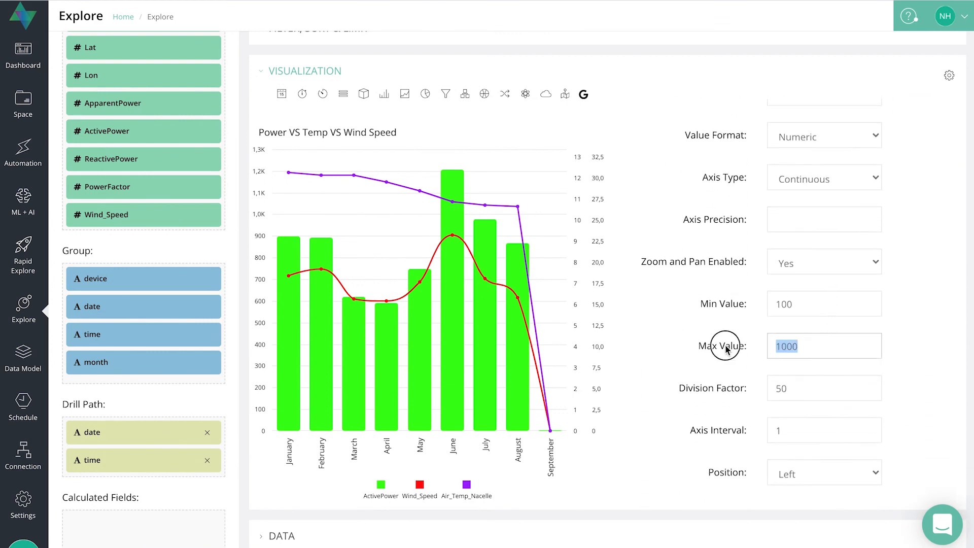
key("BackSpace")
double_click(773, 304)
key("BackSpace")
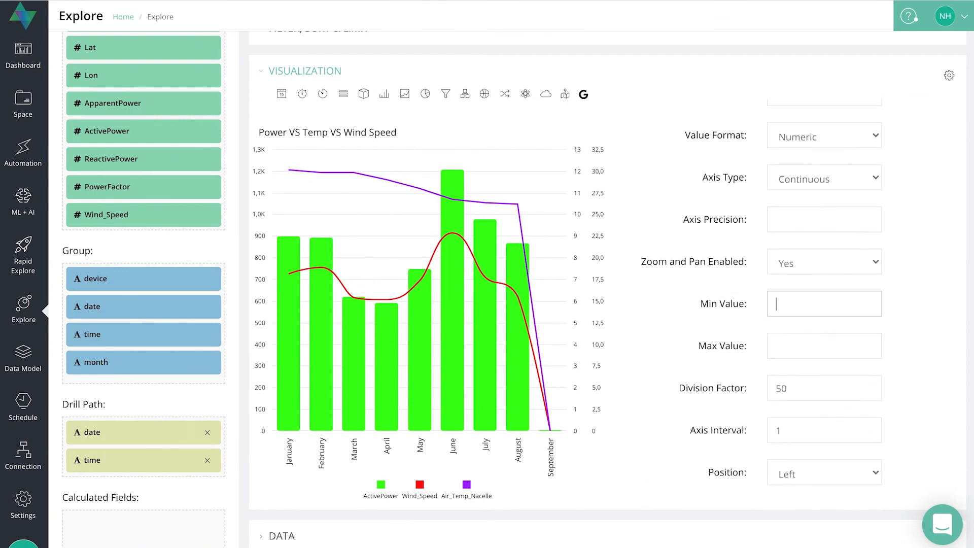
Try the Y-axis Position options Right, Bottom and Top, then set Position back to Left.
scroll(848, 457, "down", 3)
left_click(850, 353)
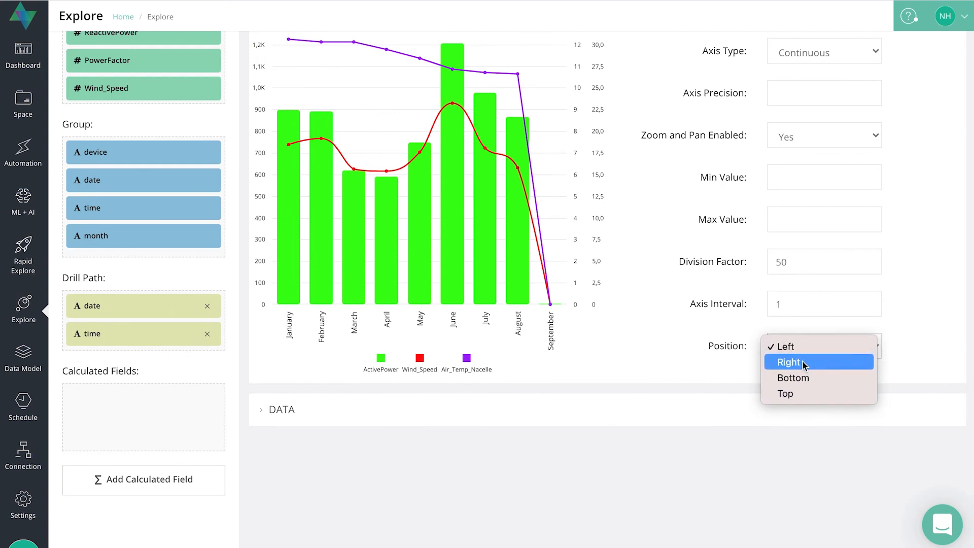
left_click(801, 364)
left_click(827, 345)
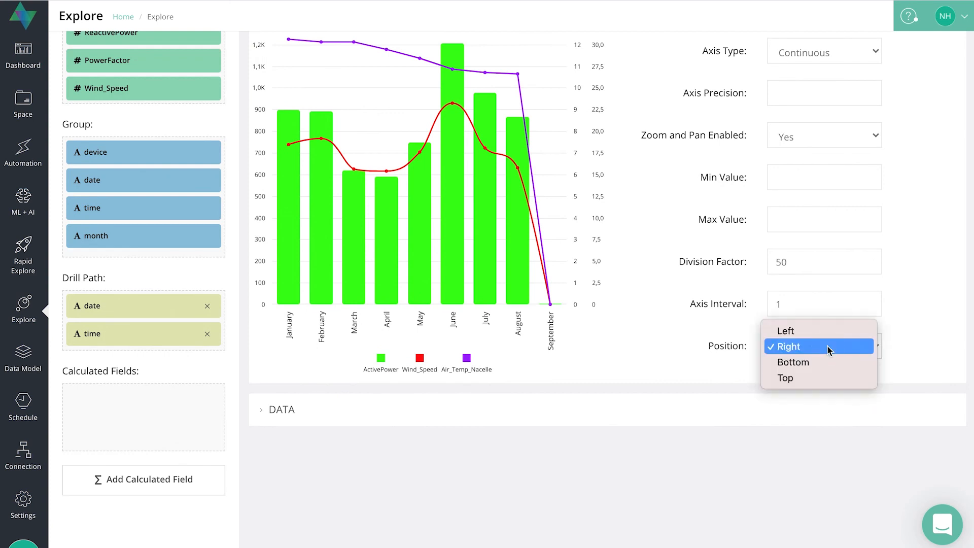
key("Escape")
key("Down")
left_click(824, 344)
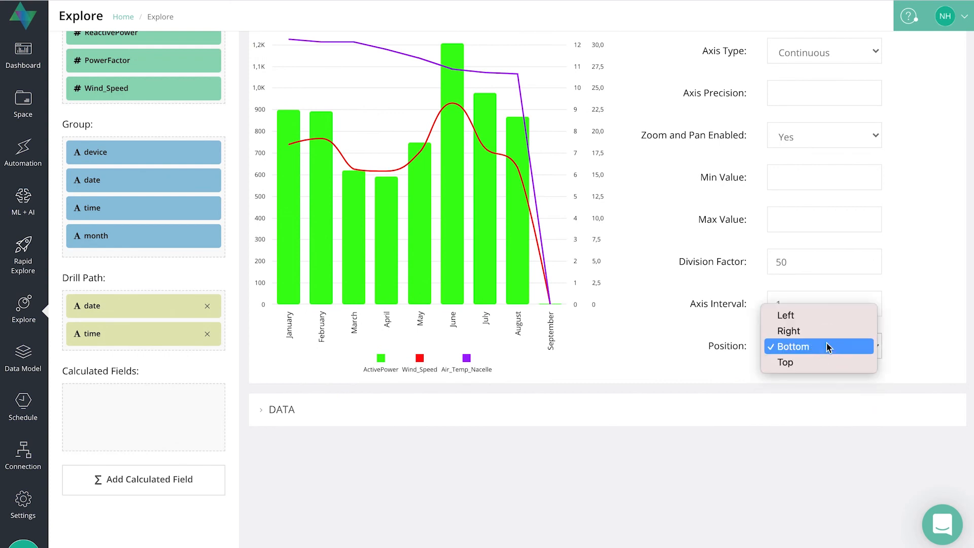
left_click(806, 363)
left_click(836, 336)
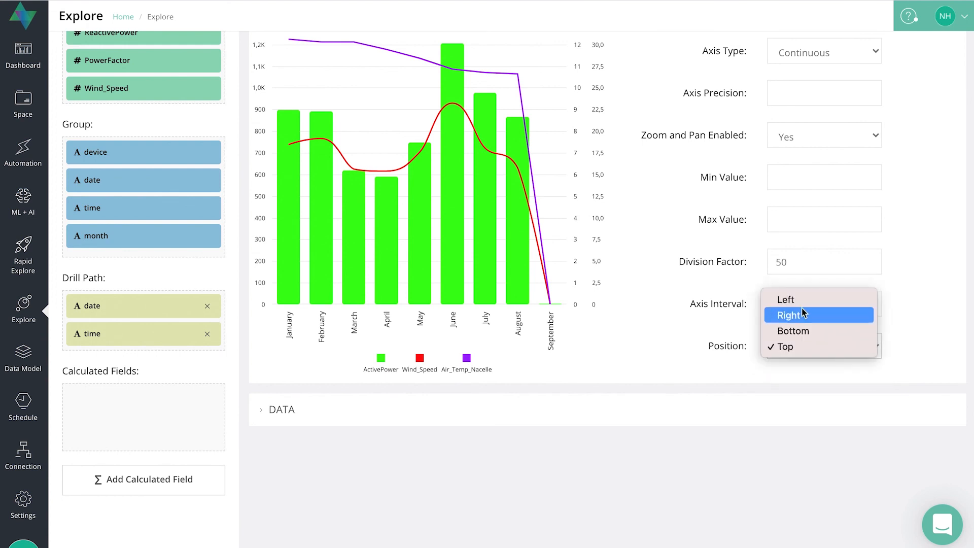
left_click(803, 314)
left_click(830, 339)
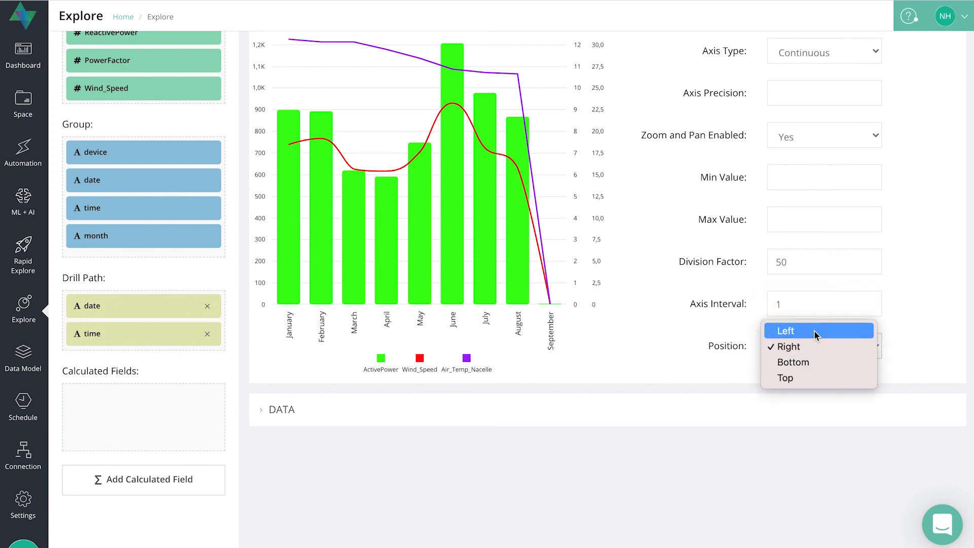
left_click(810, 331)
Zoom into the chart and back out to the full January to September view.
scroll(551, 301, "up", 5)
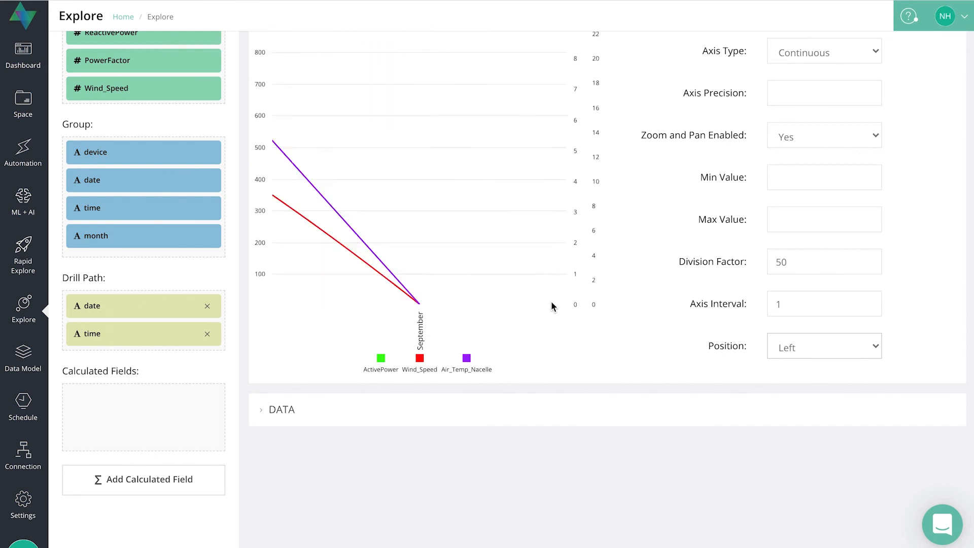
scroll(474, 240, "down", 5)
scroll(475, 242, "down", 2)
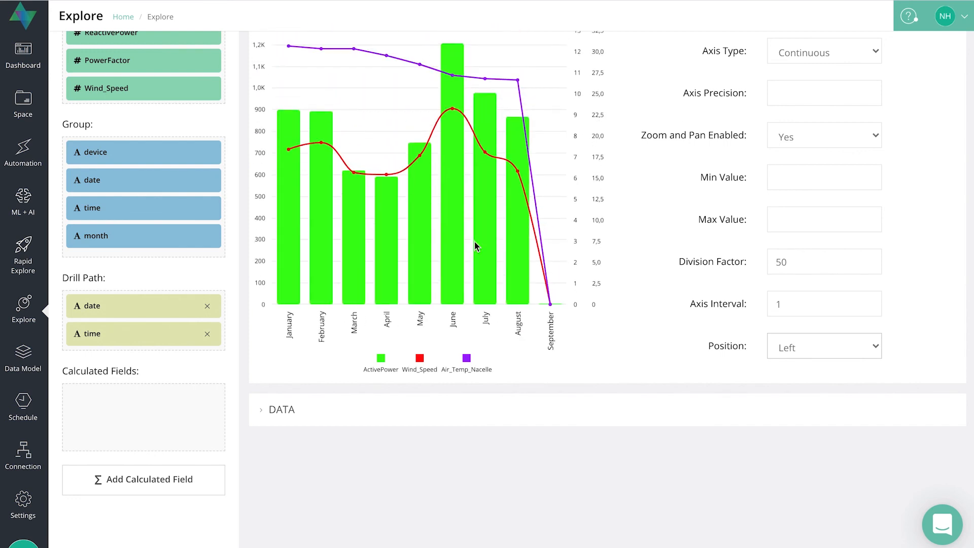
scroll(646, 385, "up", 5)
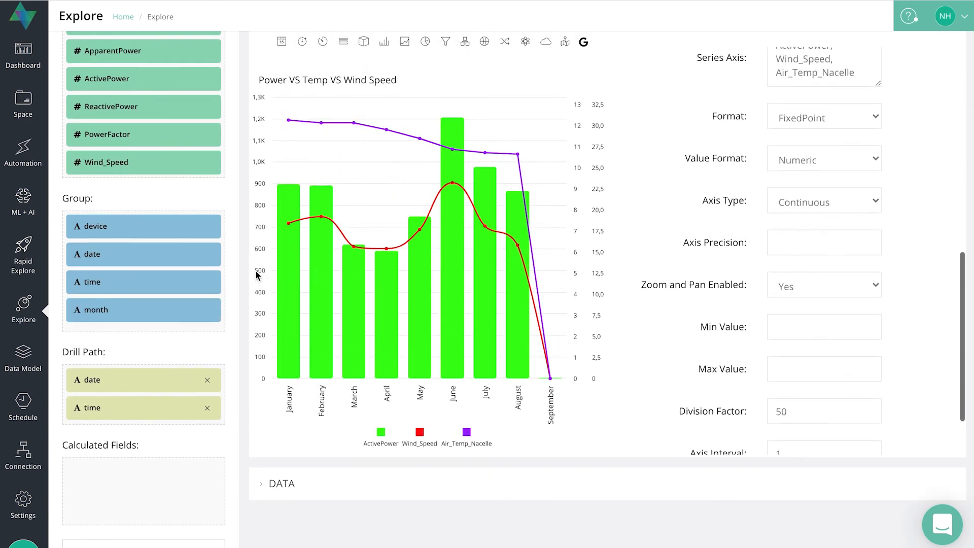
scroll(753, 364, "down", 2)
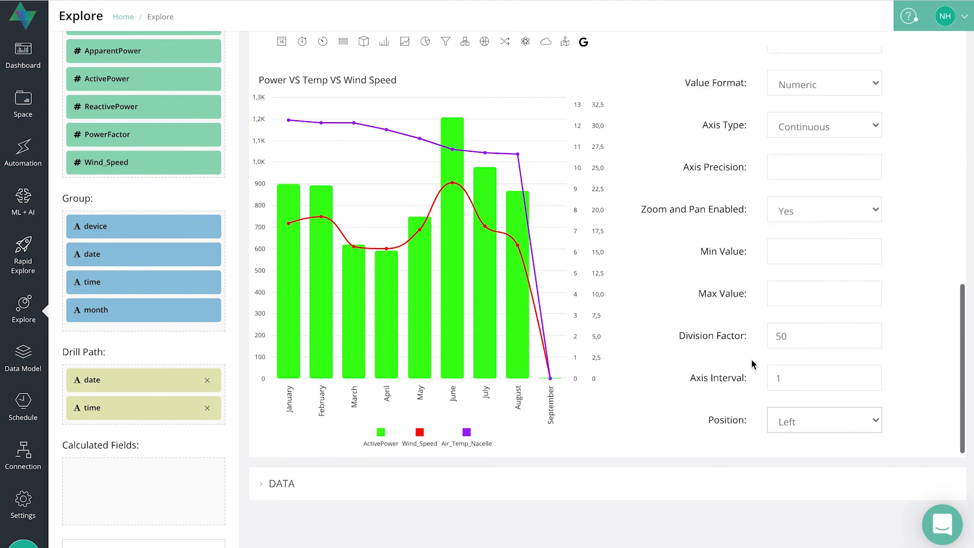